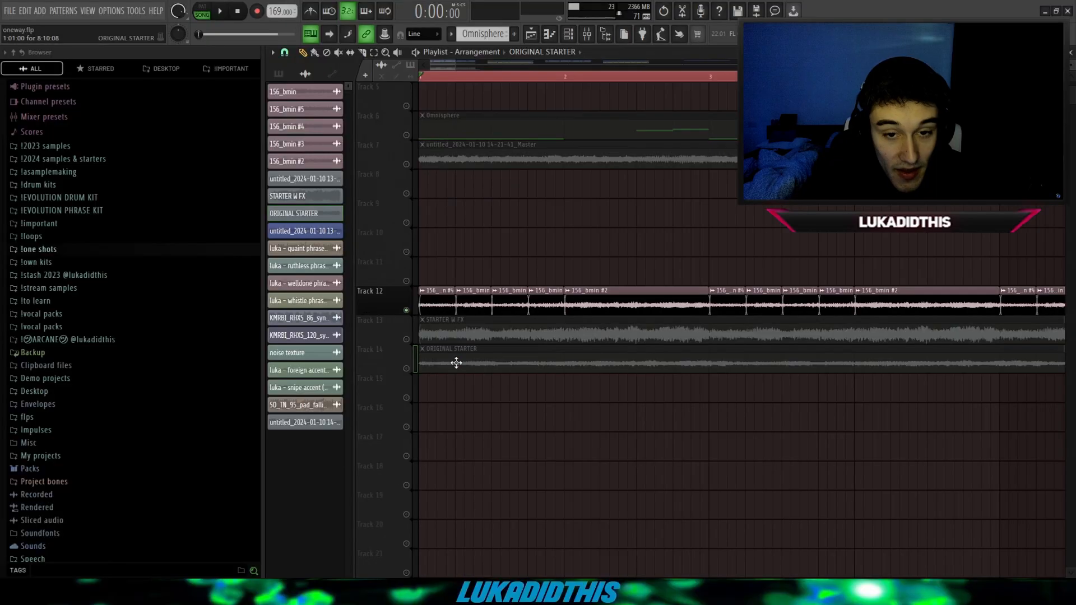
- Review the channel settings of the ORIGINAL STARTER audio clip on Track 14
double_click(456, 362)
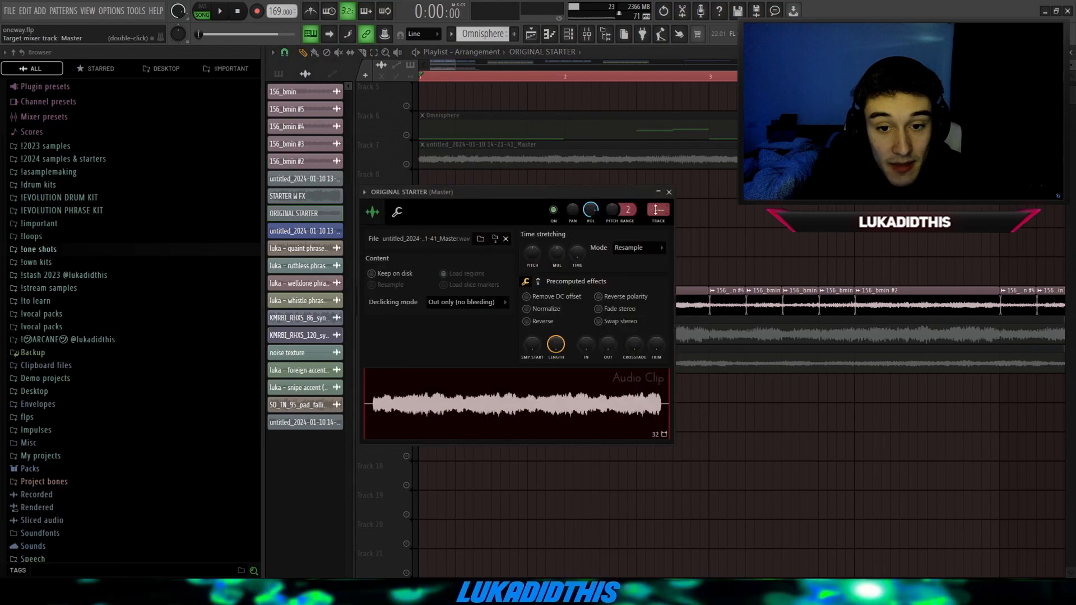
key("Escape")
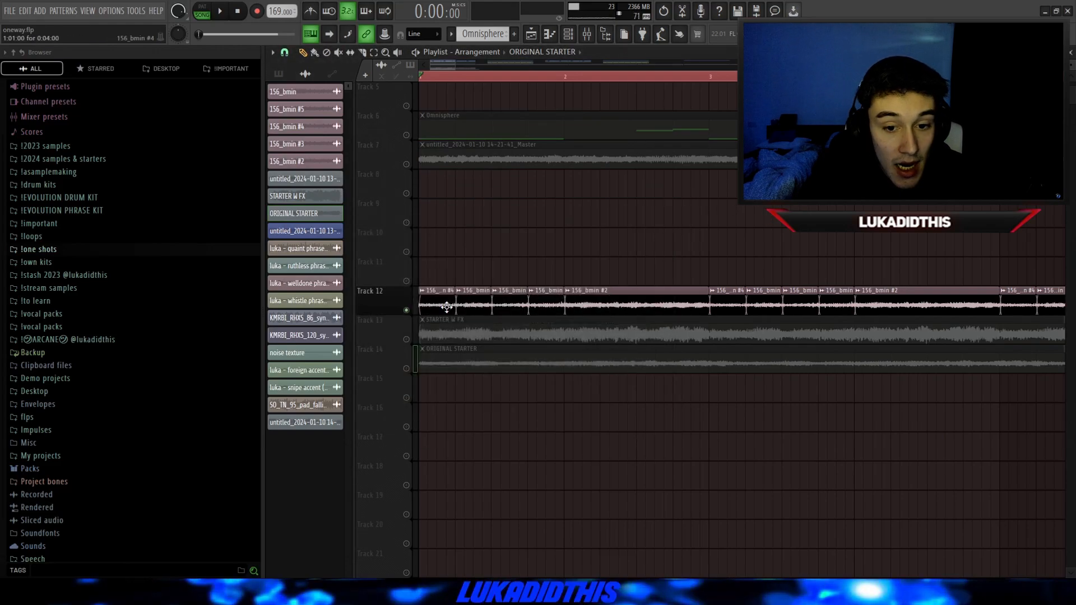
- Examine the sliced 156_bmin clips on Track 12 and bring up the chop options for the first slice
scroll(572, 313, "down", 3)
left_click(554, 306)
scroll(521, 309, "down", 3)
scroll(476, 310, "up", 5)
left_click(423, 294)
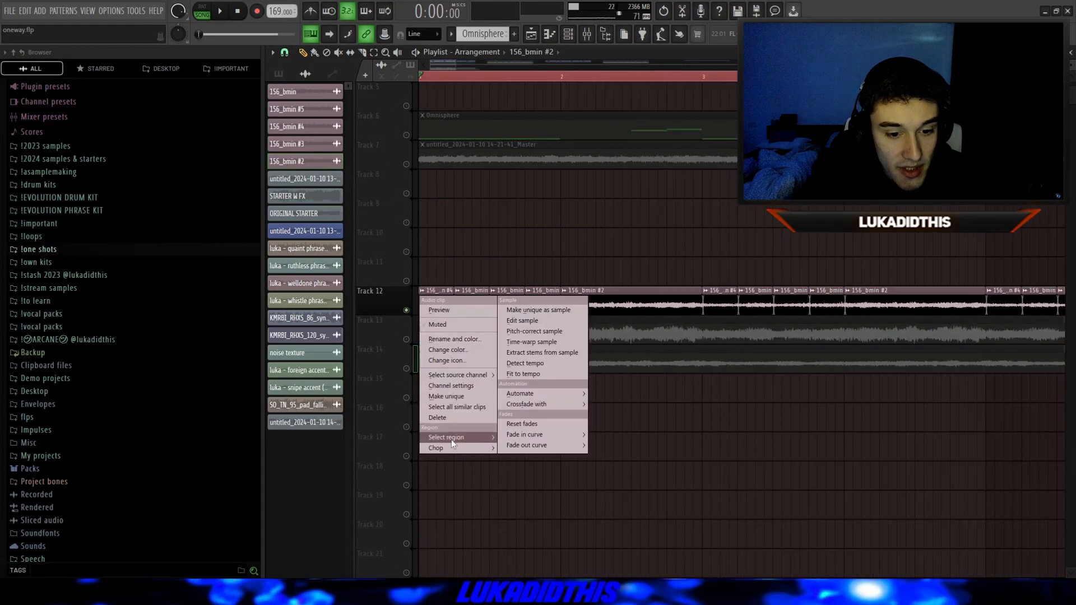
mouse_move(447, 446)
mouse_move(532, 513)
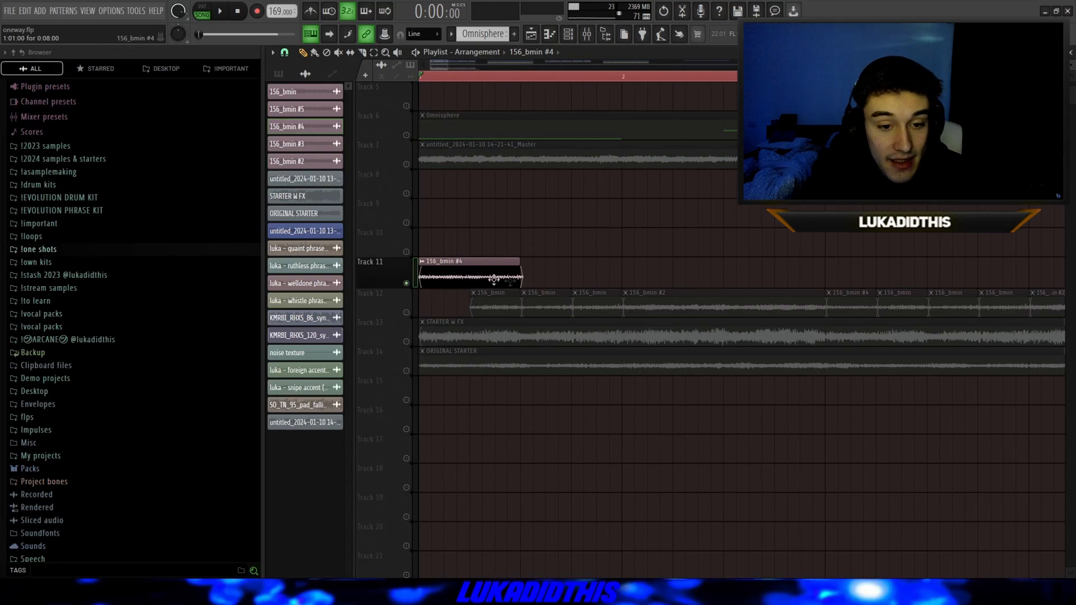
- Trim the 156_bmin #4 slice on Track 11 to four steps and play the chopped arrangement on Track 12
left_click_drag(519, 277, 477, 283)
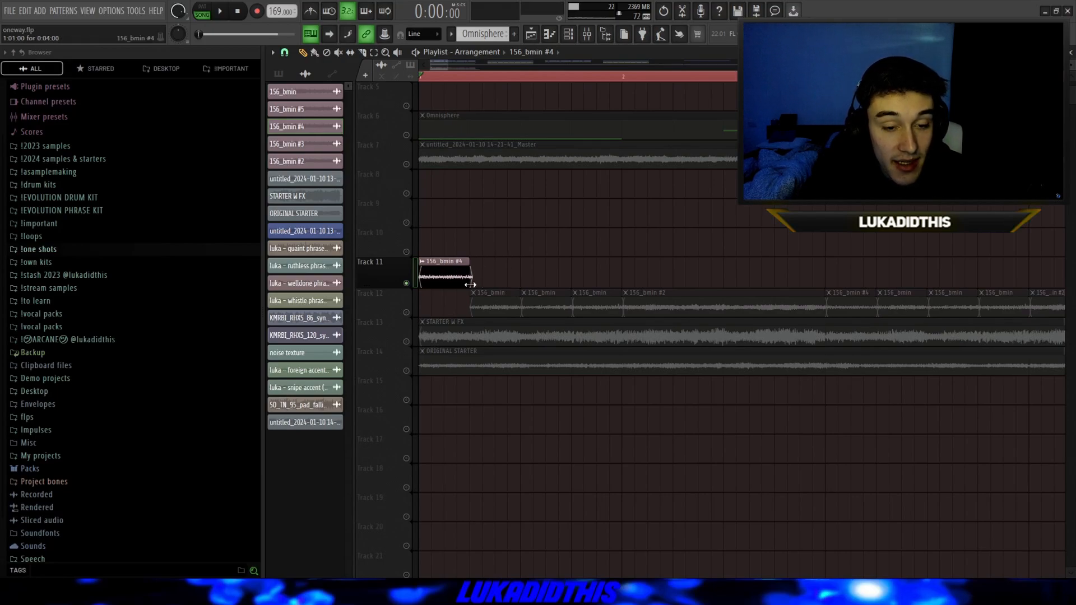
left_click_drag(559, 307, 509, 278)
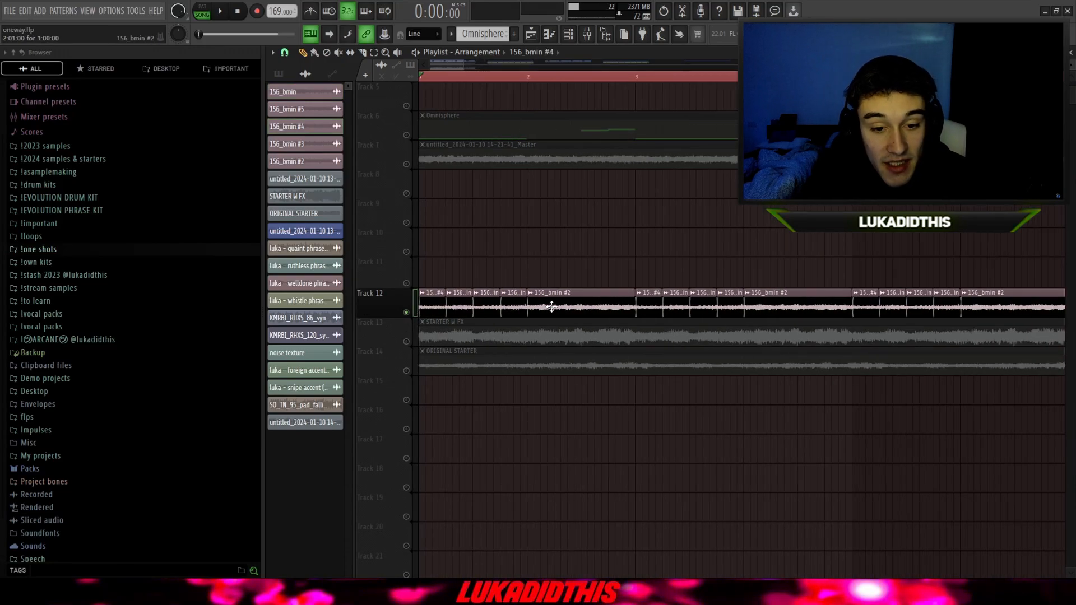
scroll(552, 306, "down", 3)
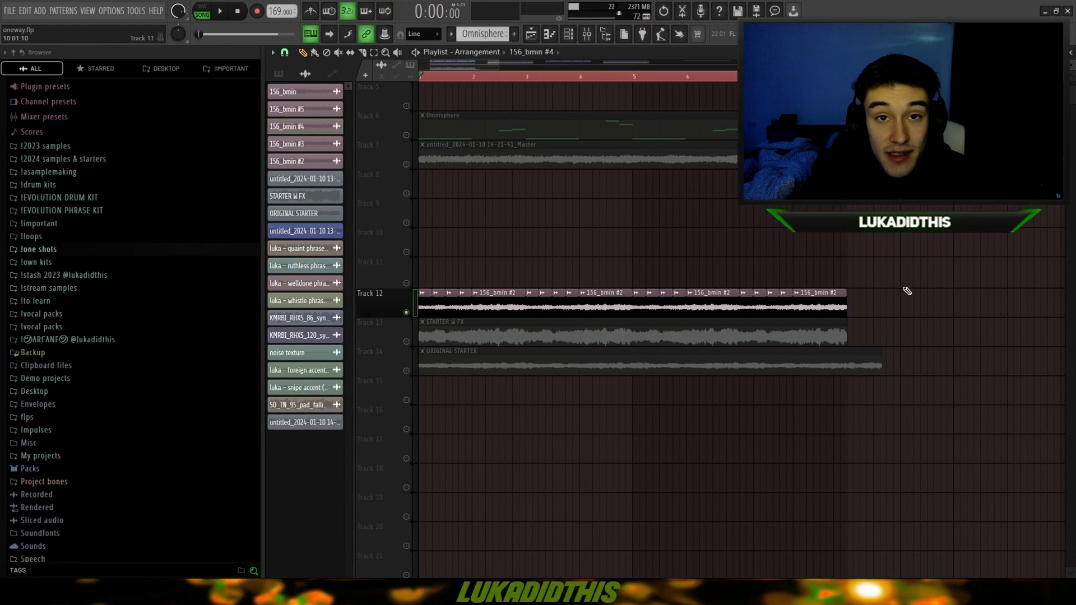
key("space")
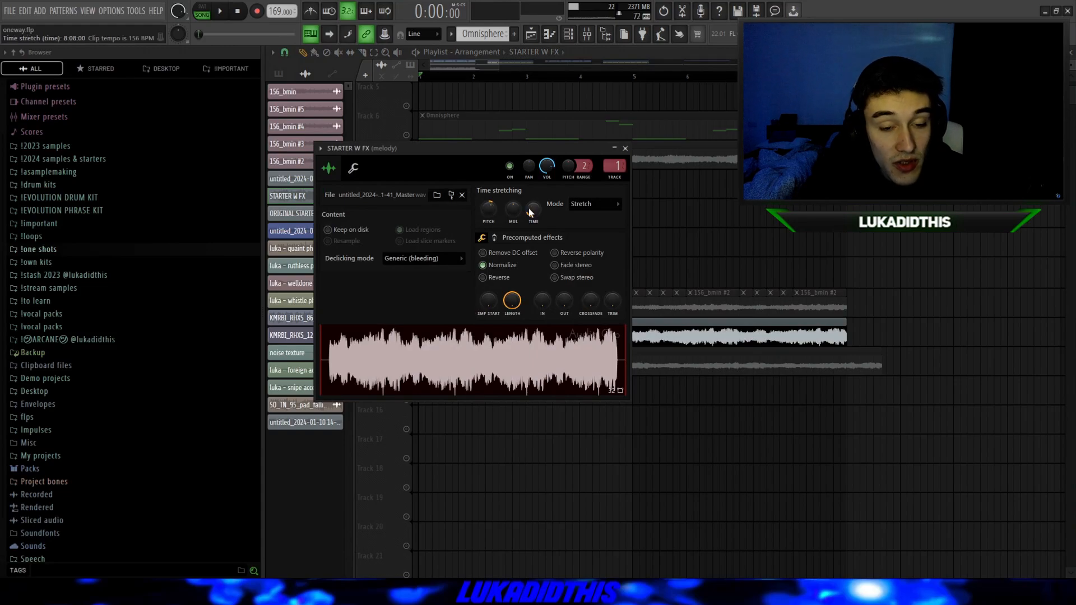
- Review the mixer effects on the STARTER W FX clip's melody insert, including ShaperBox2 and Fruity Parametric EQ 2
double_click(608, 168)
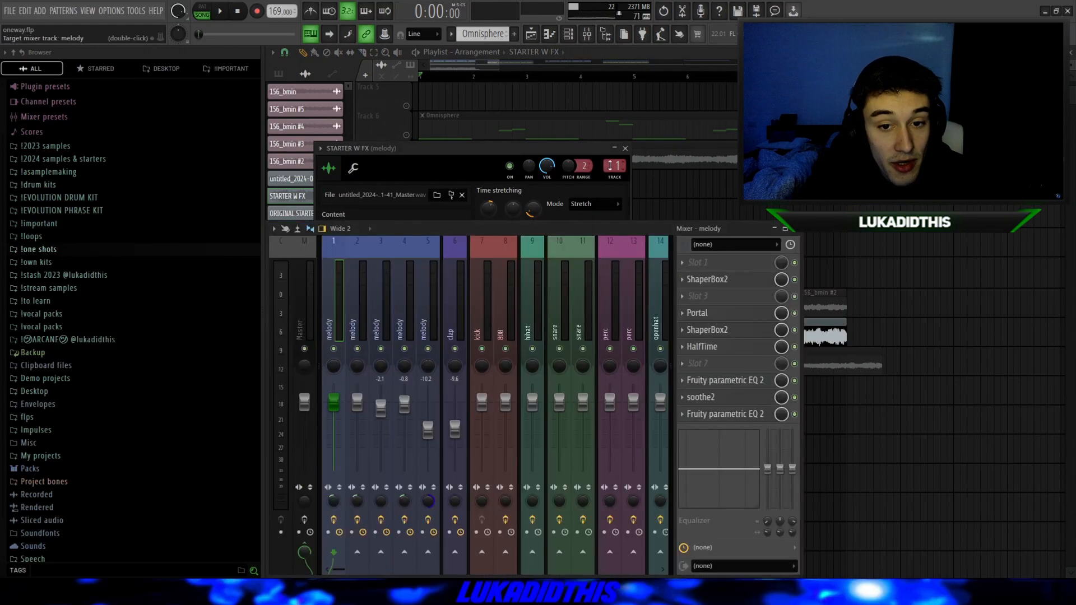
left_click(701, 285)
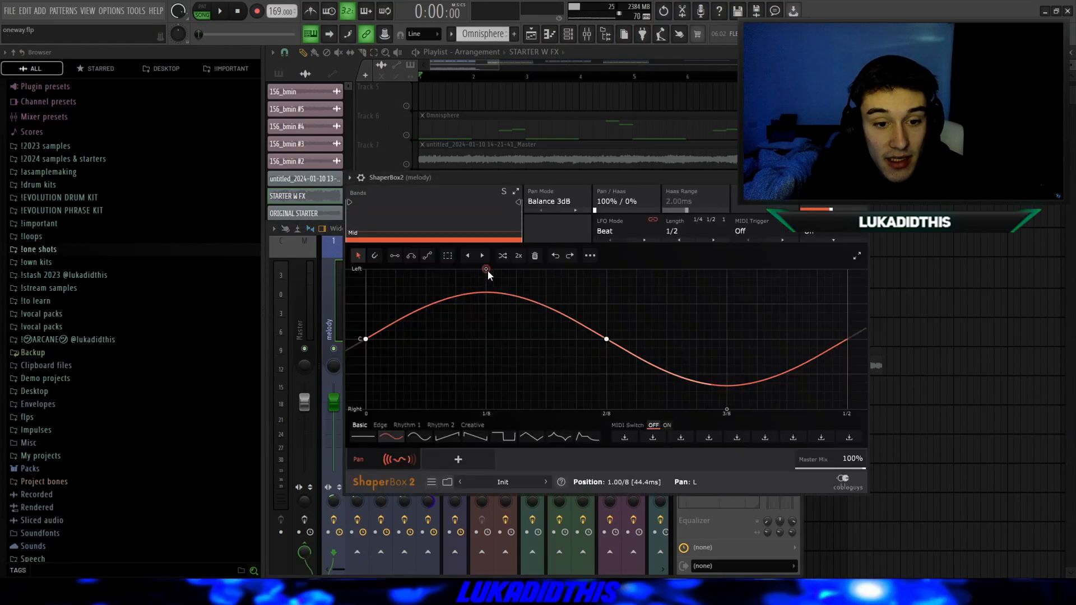
left_click_drag(859, 153, 698, 135)
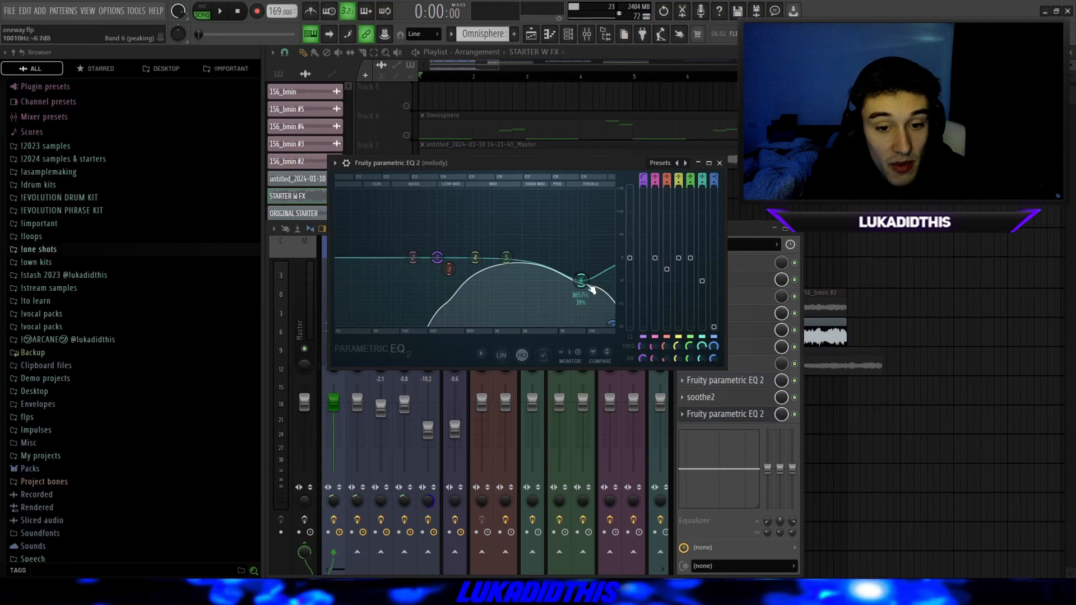
left_click(720, 163)
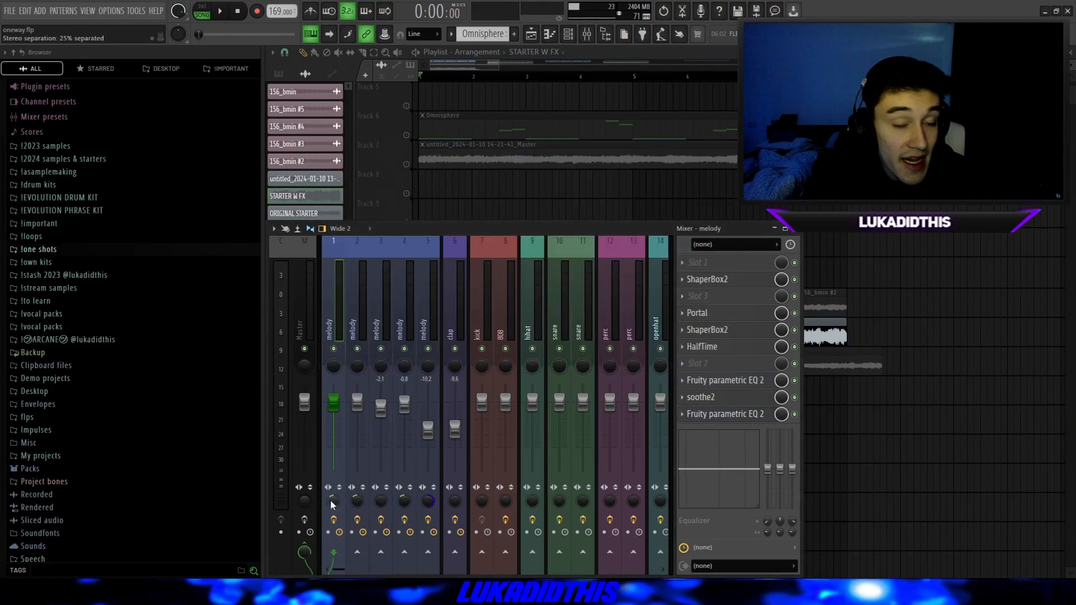
key("F9")
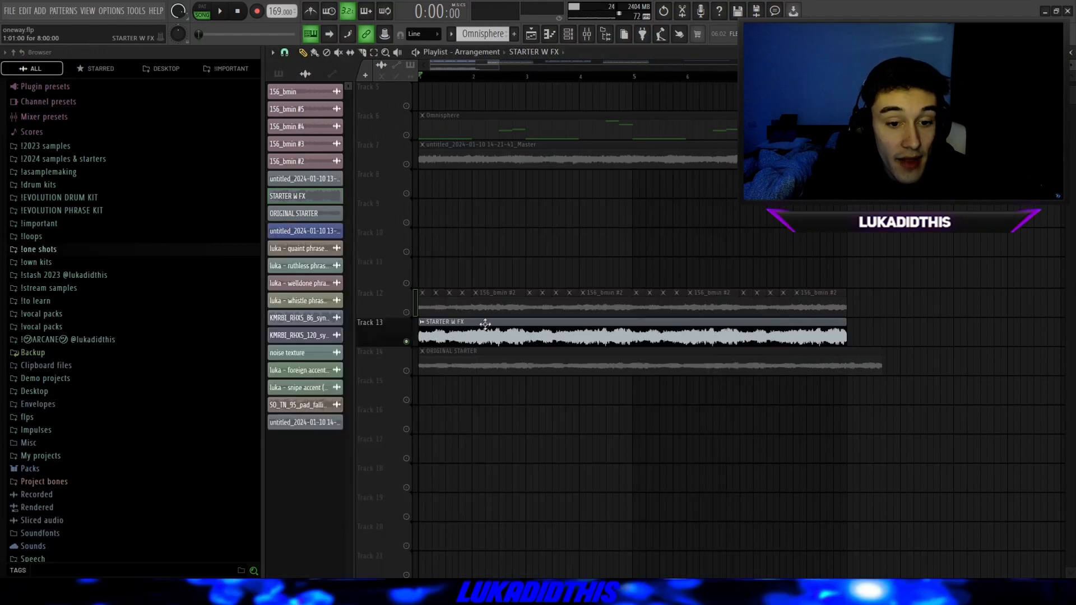
- Check the STARTER W FX clip's channel settings and play it against the ORIGINAL STARTER clip for comparison
double_click(484, 324)
left_click(625, 148)
key("space")
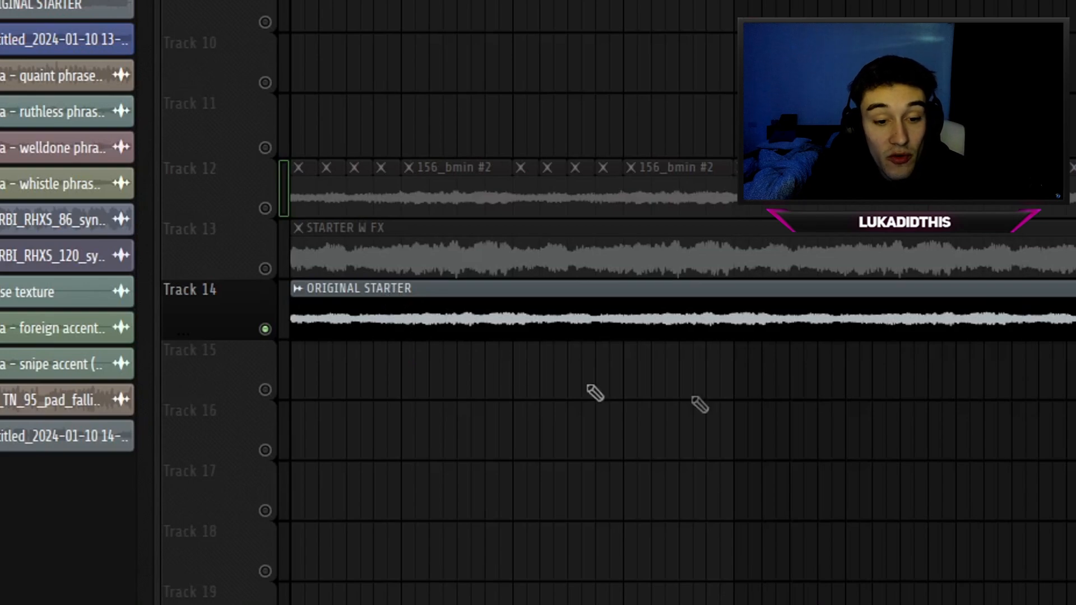
key("space")
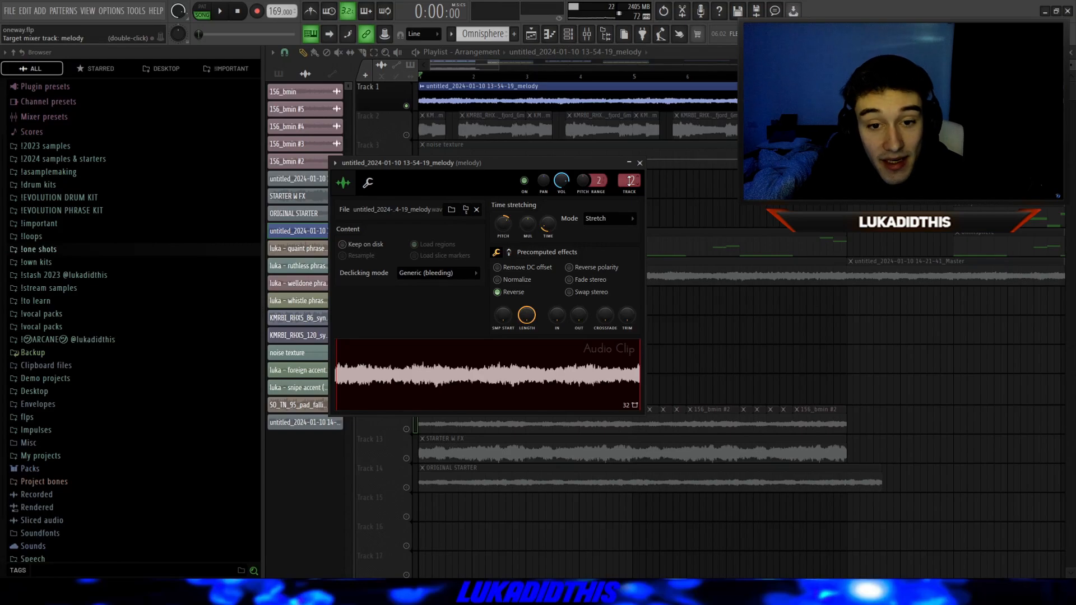
- Review the effects on the Track 1 melody clip's mixer insert: Fruity Parametric EQ 2, Abbey Road Vinyl and Portal
double_click(630, 180)
left_click(715, 281)
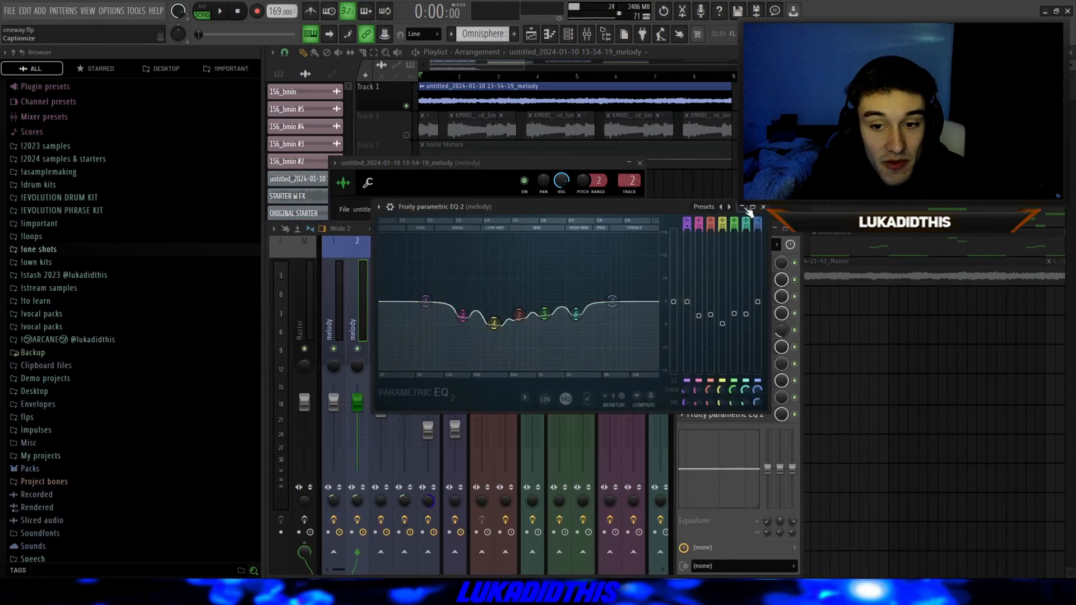
left_click(763, 207)
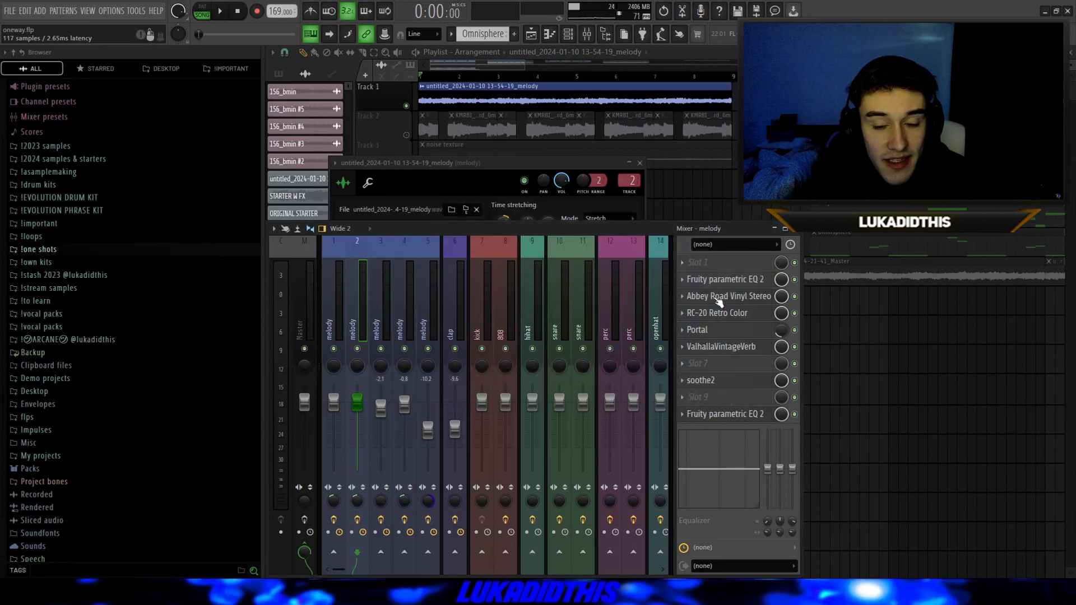
left_click(720, 297)
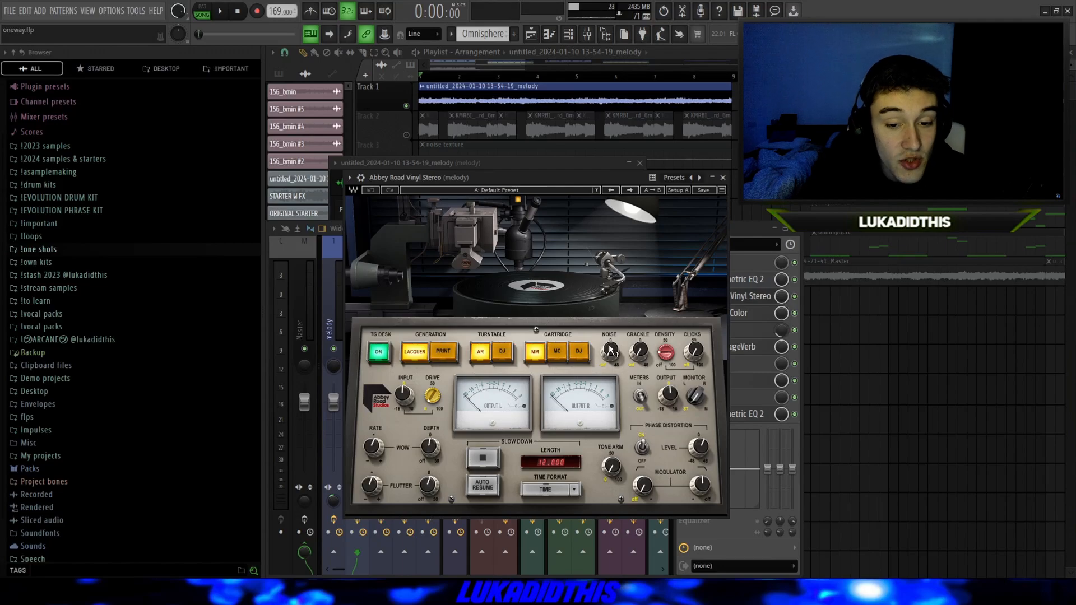
left_click(723, 178)
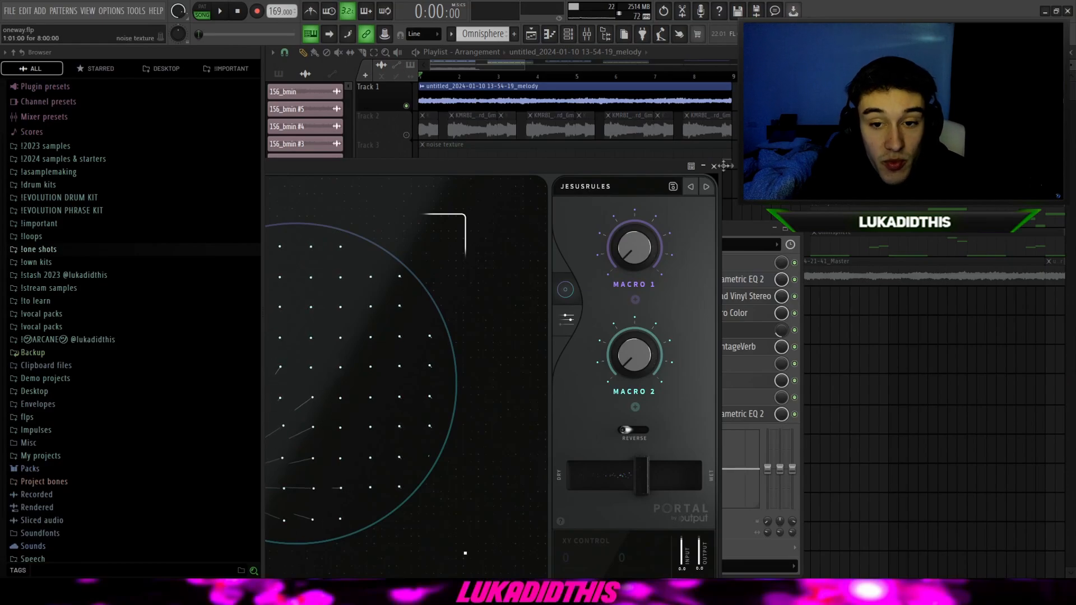
left_click(714, 167)
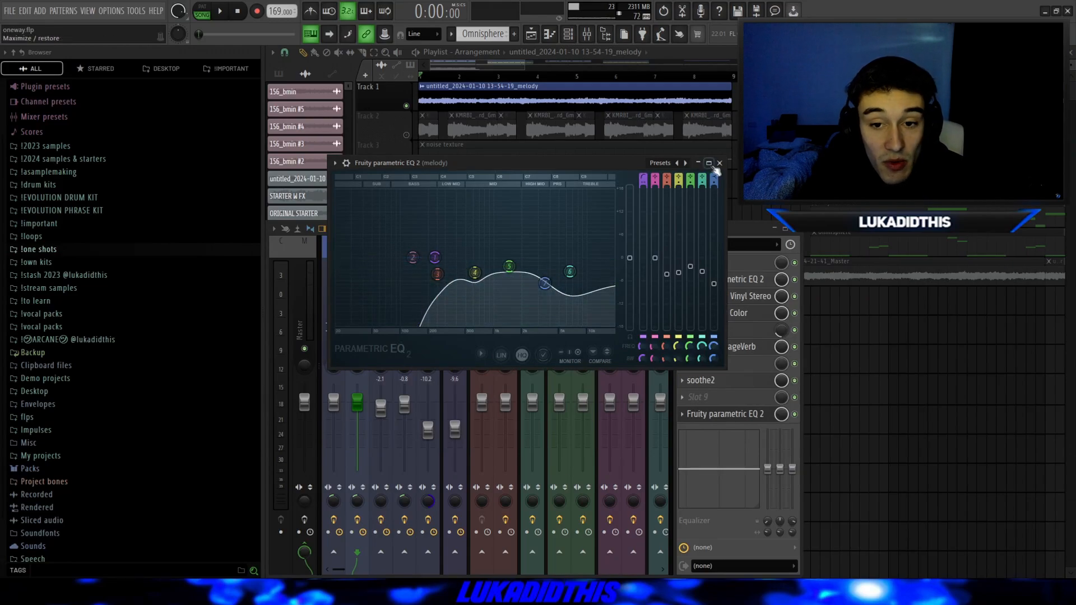
left_click(719, 162)
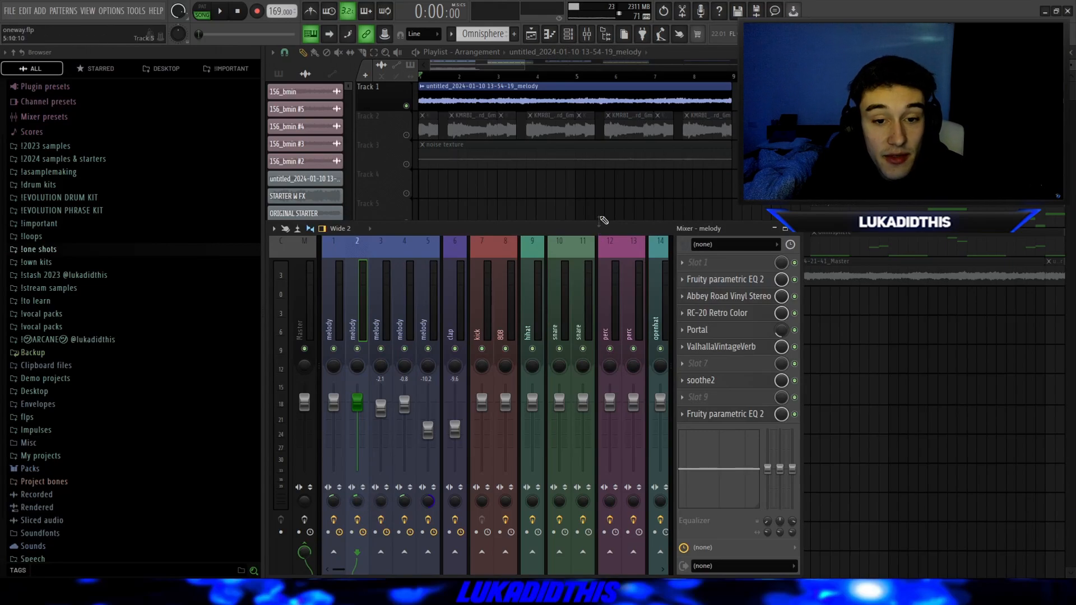
- Recheck the channel settings of the Track 1 melody clip and play it soloed
left_click(795, 229)
double_click(507, 105)
left_click(637, 168)
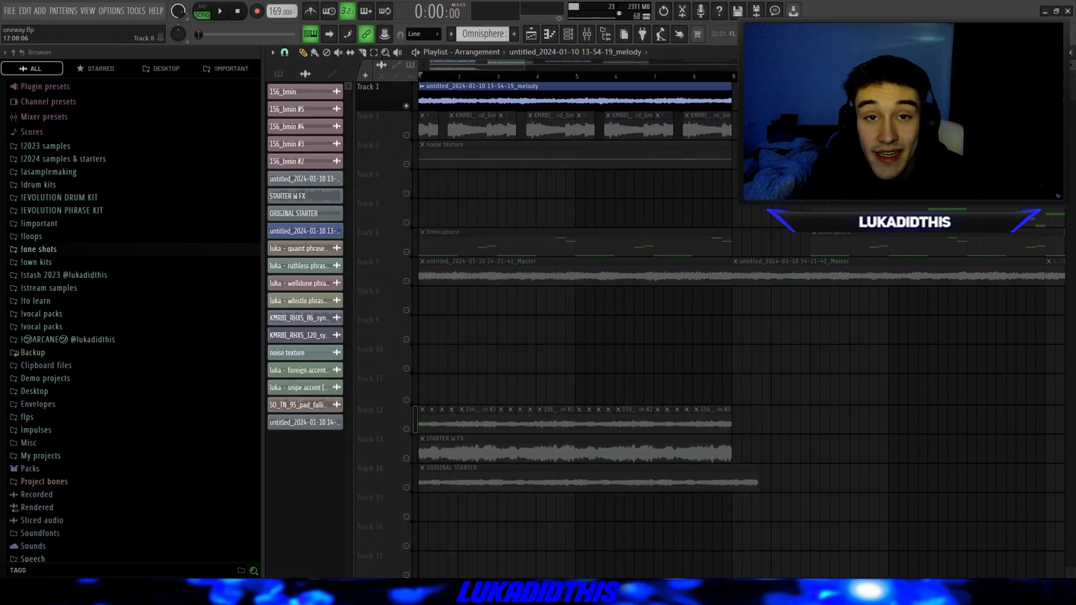
key("space")
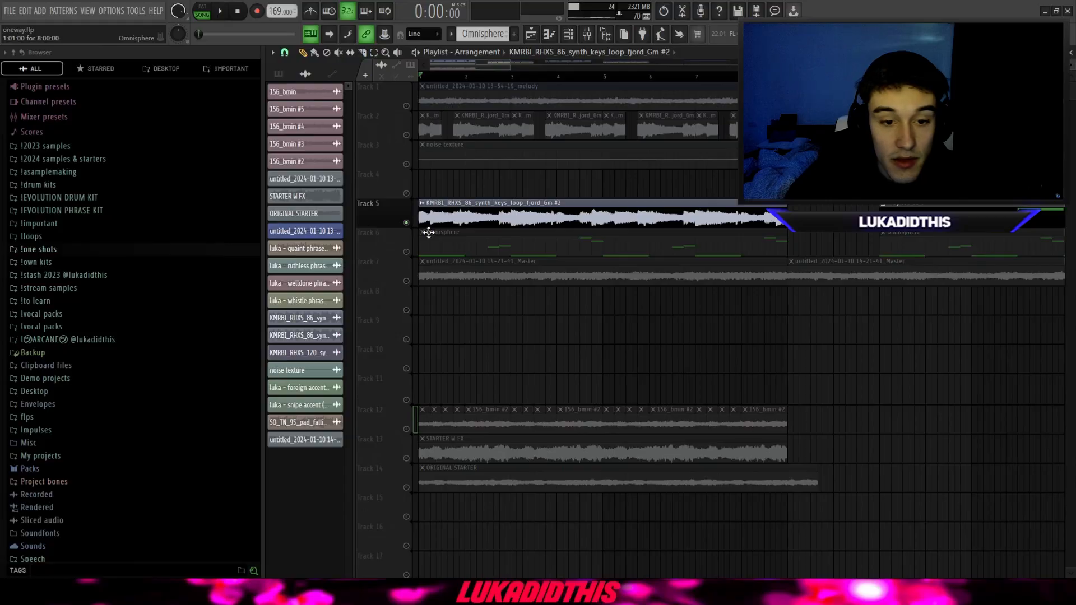
- Review the channel settings of the KMRBI_RHXS_86_synth_keys_loop_fjord_Gm #2 clip on Track 5 and play it soloed
double_click(469, 217)
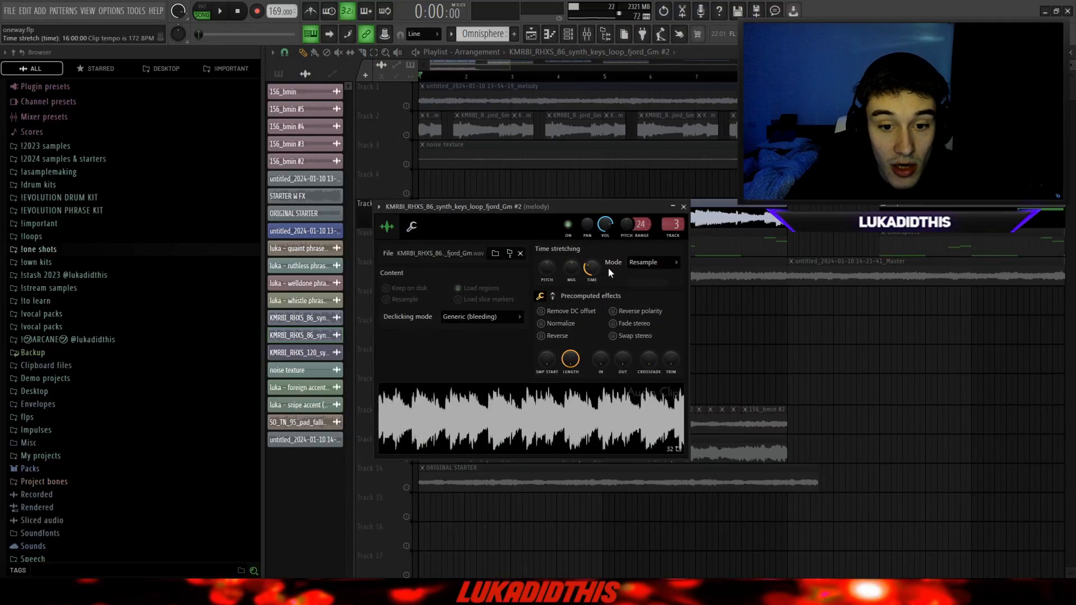
key("Escape")
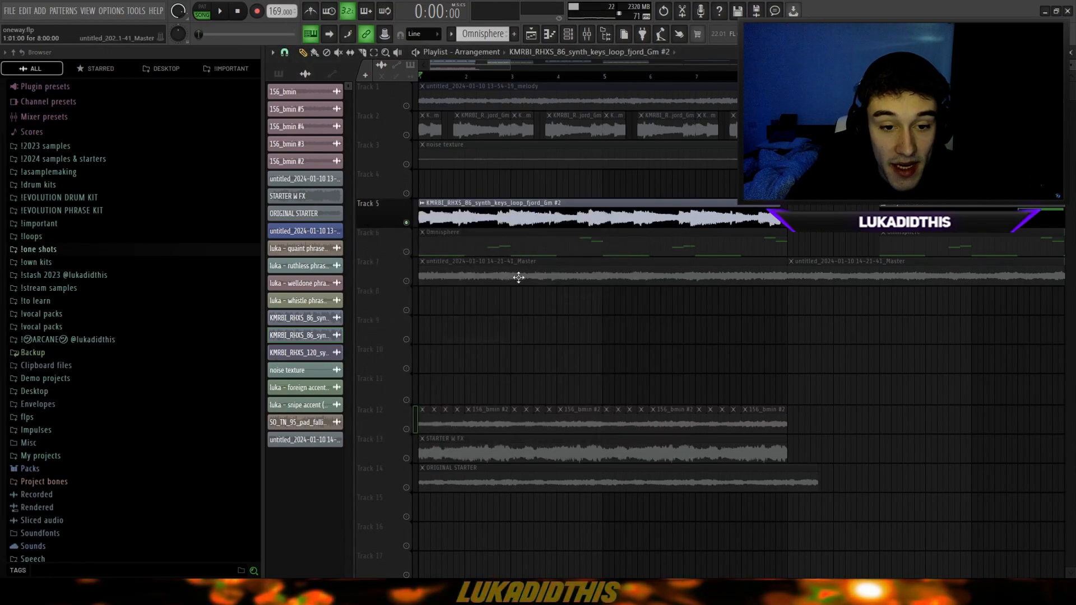
scroll(513, 276, "up", 4)
scroll(409, 255, "down", 3)
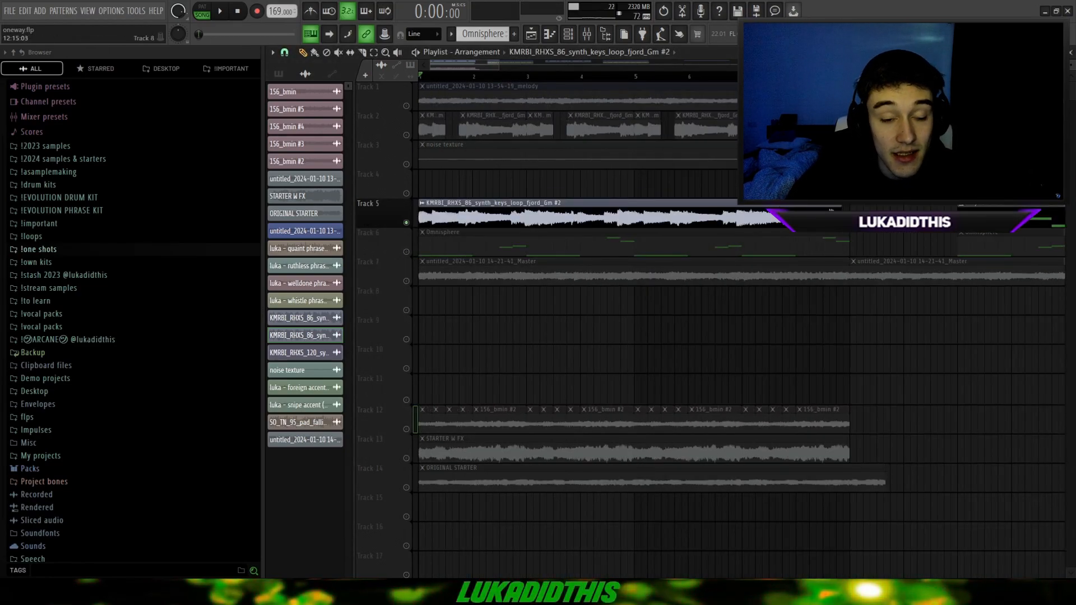
key("space")
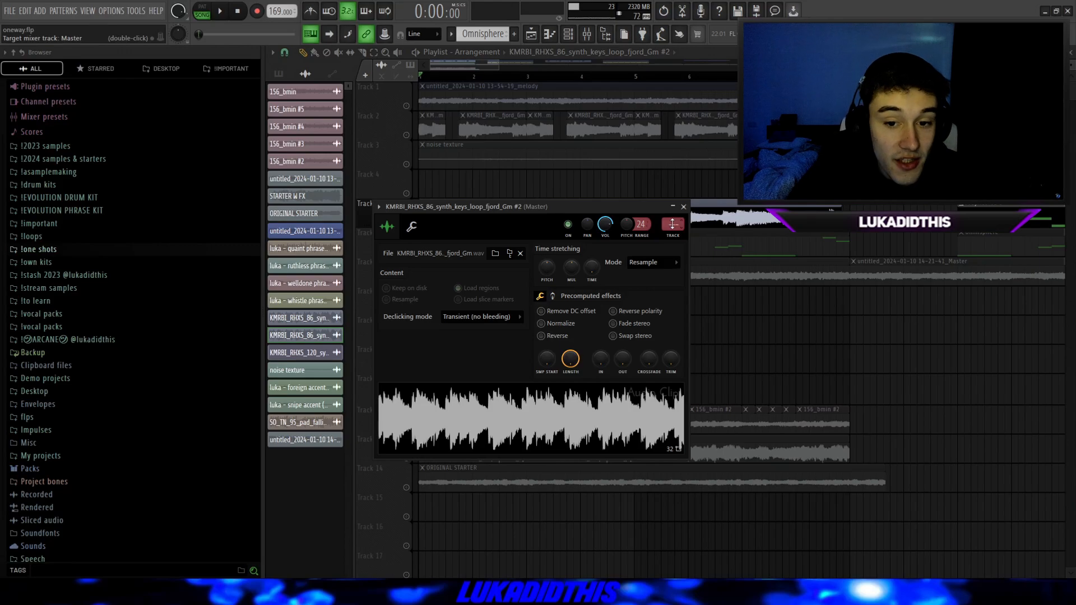
- Set the time-stretching mode of the KMRBI_RHXS_86_synth_keys_loop_fjord_Gm #2 clip to Stretch
left_click(652, 262)
left_click(644, 290)
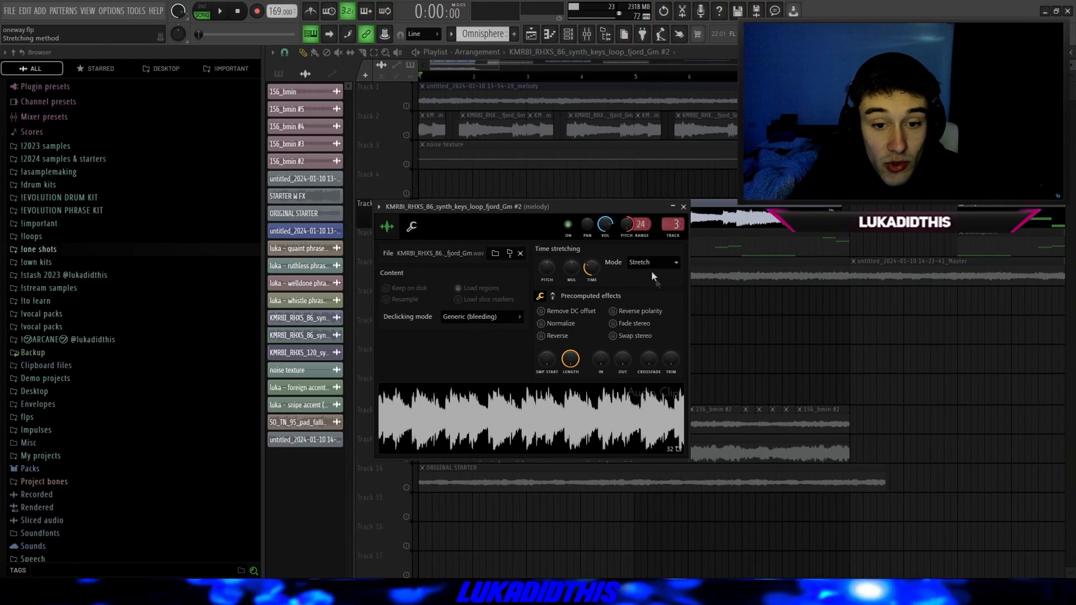
key("Escape")
- Inspect the pitch and time-stretching settings of the KMRBI_RHXS_86_synth_keys_loop_fjord_Gm clip on Track 2
scroll(424, 134, "up", 6)
double_click(448, 129)
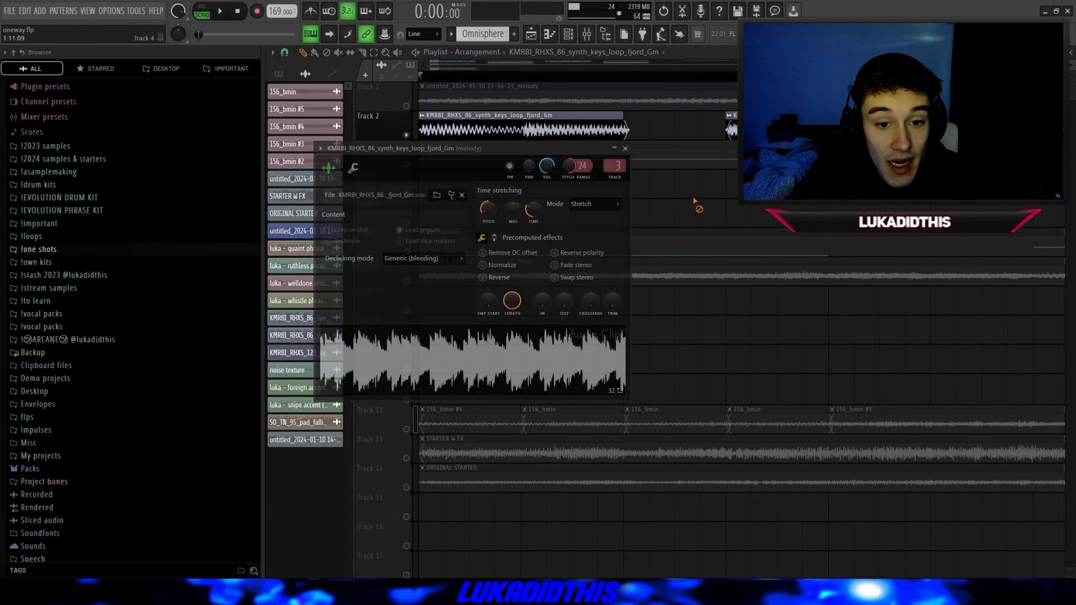
key("Escape")
scroll(446, 152, "down", 4)
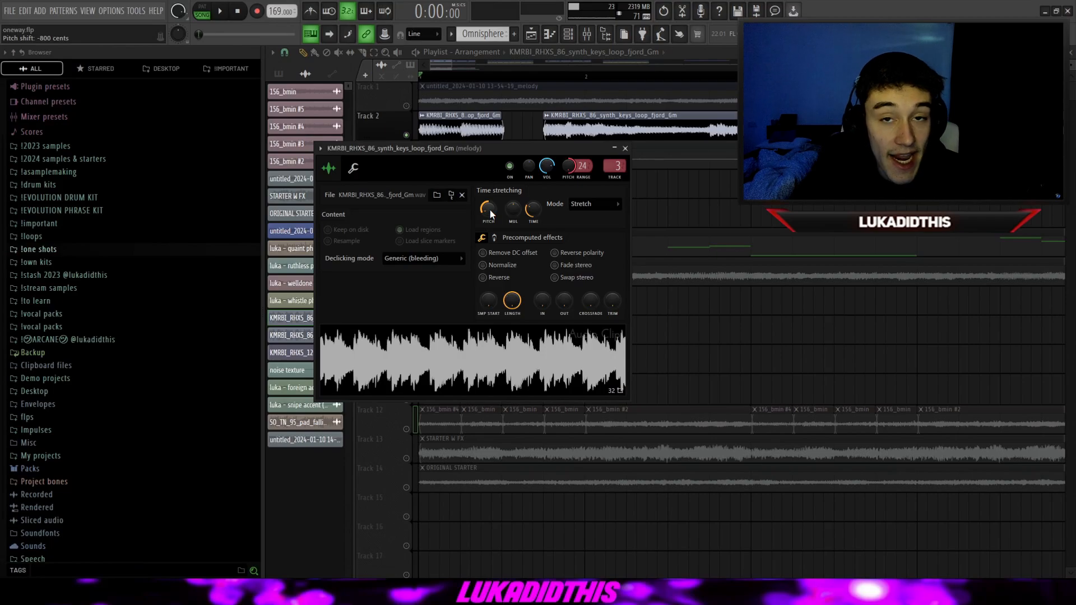
key("Escape")
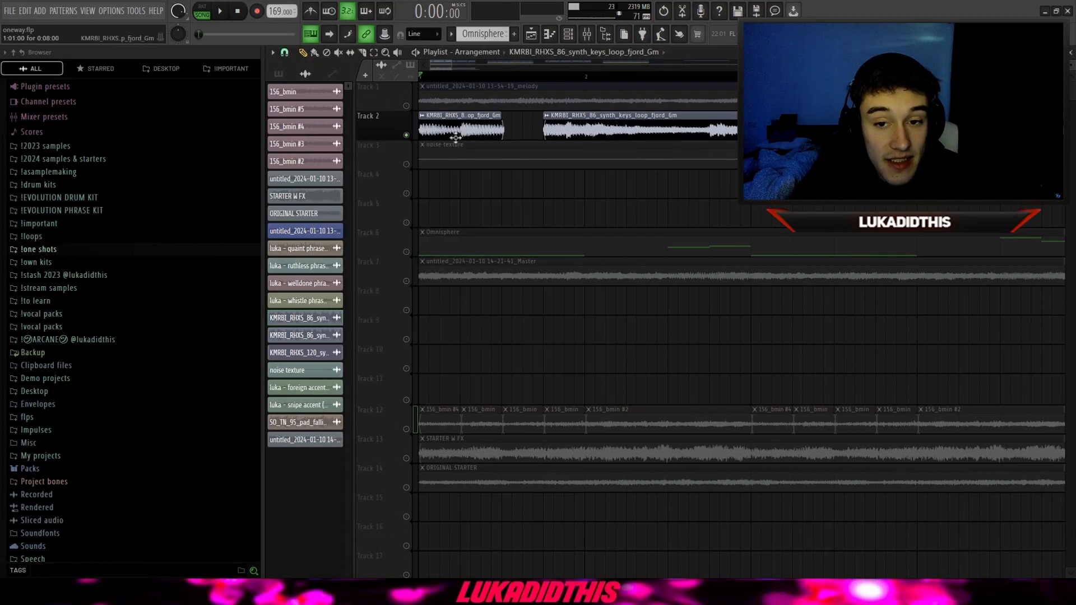
- Look over the chopped pattern of the keys loop along Track 2 and play it soloed
scroll(455, 138, "down", 3)
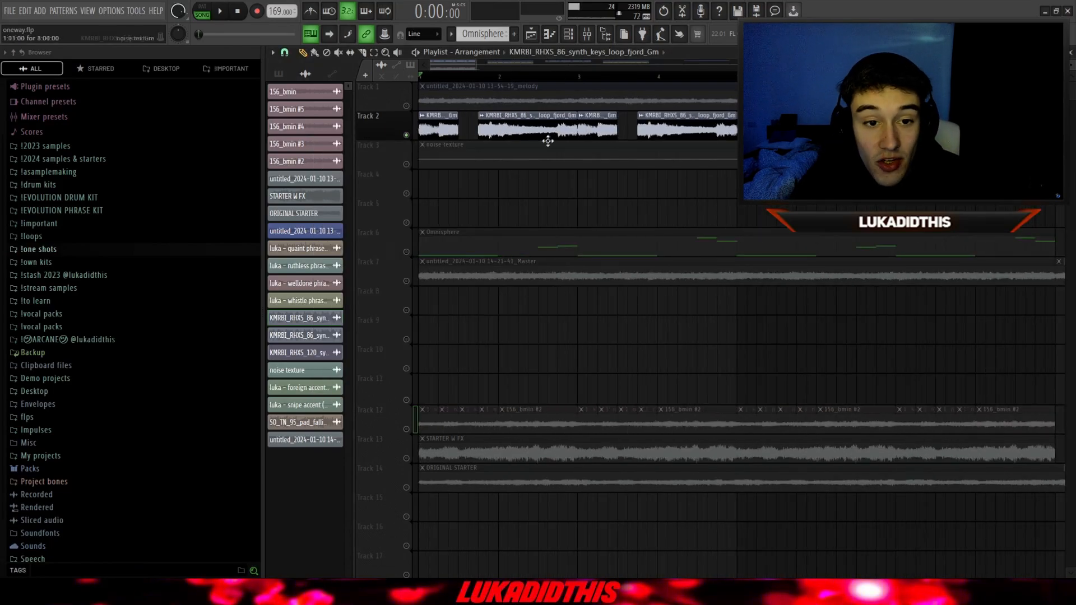
scroll(572, 184, "down", 3)
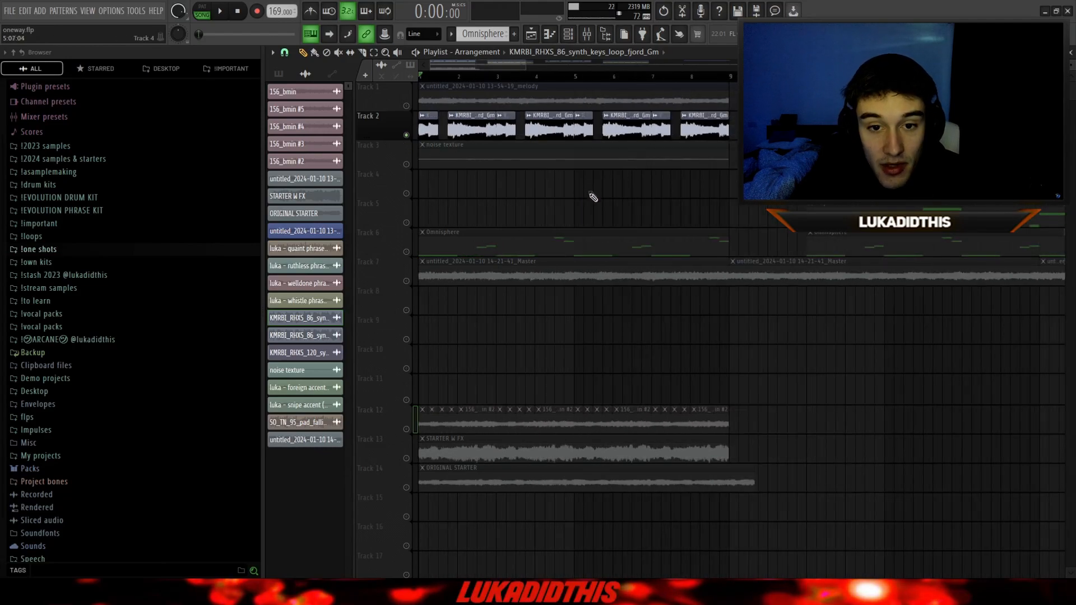
scroll(412, 149, "down", 4)
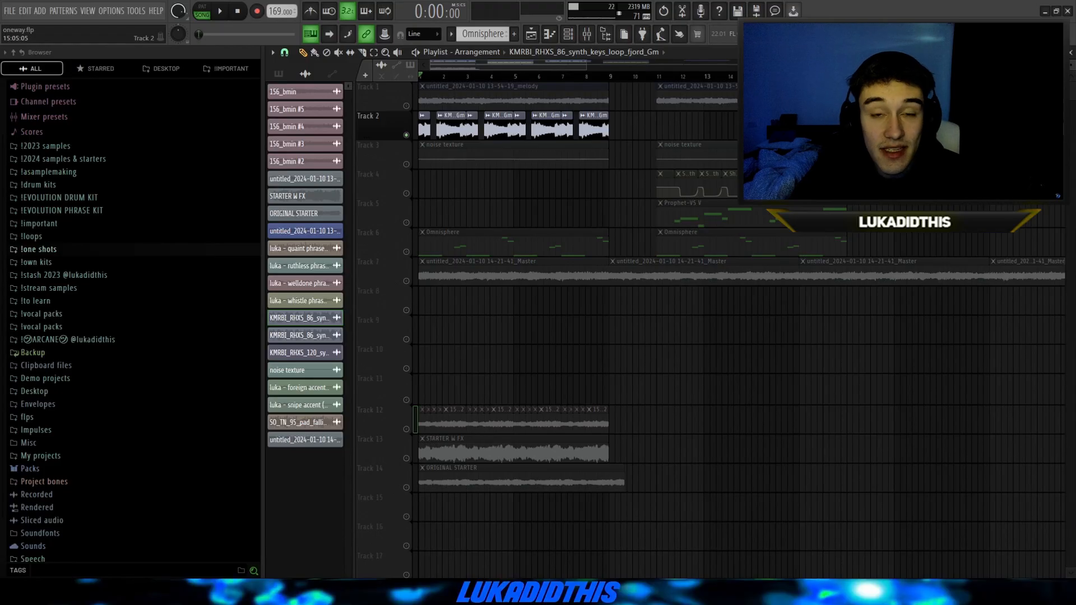
key("space")
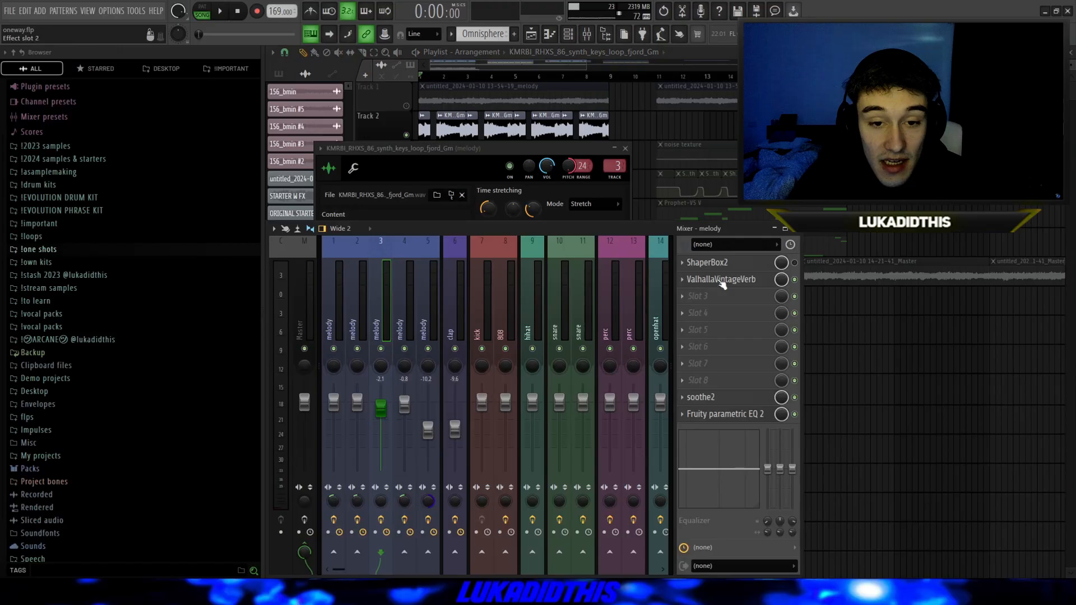
- Inspect the ValhallaVintageVerb, soothe2 and Fruity parametric EQ 2 settings on the melody mixer track 3
left_click(627, 149)
left_click(723, 282)
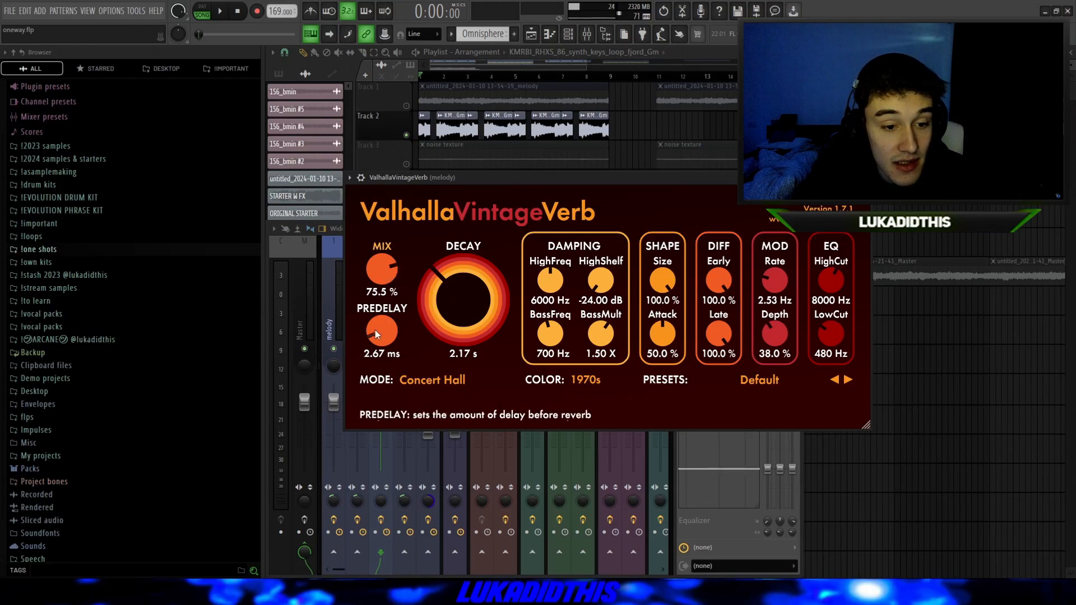
key("Escape")
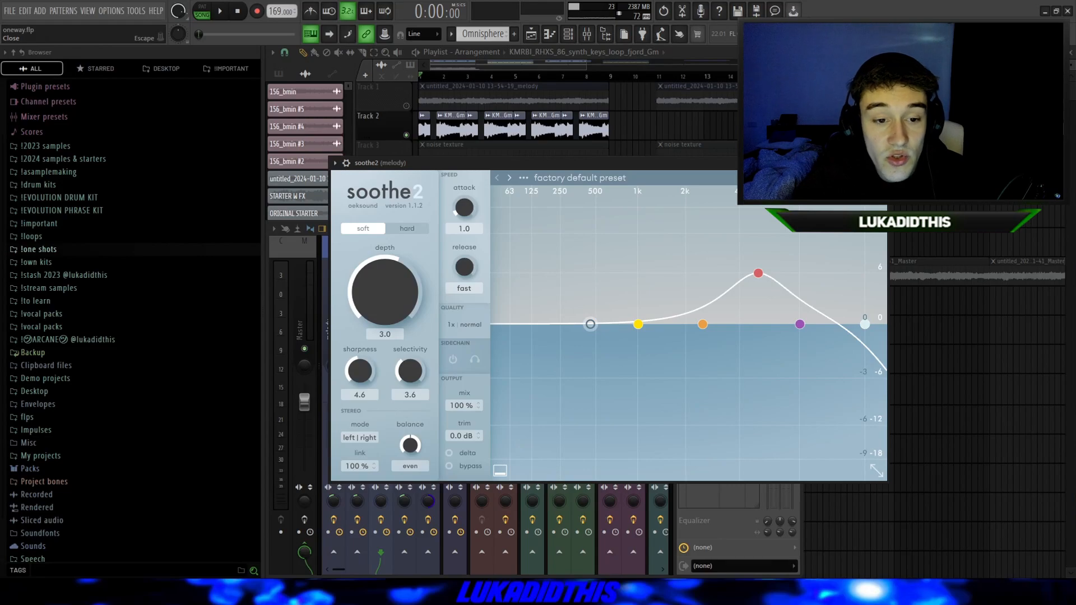
key("Escape")
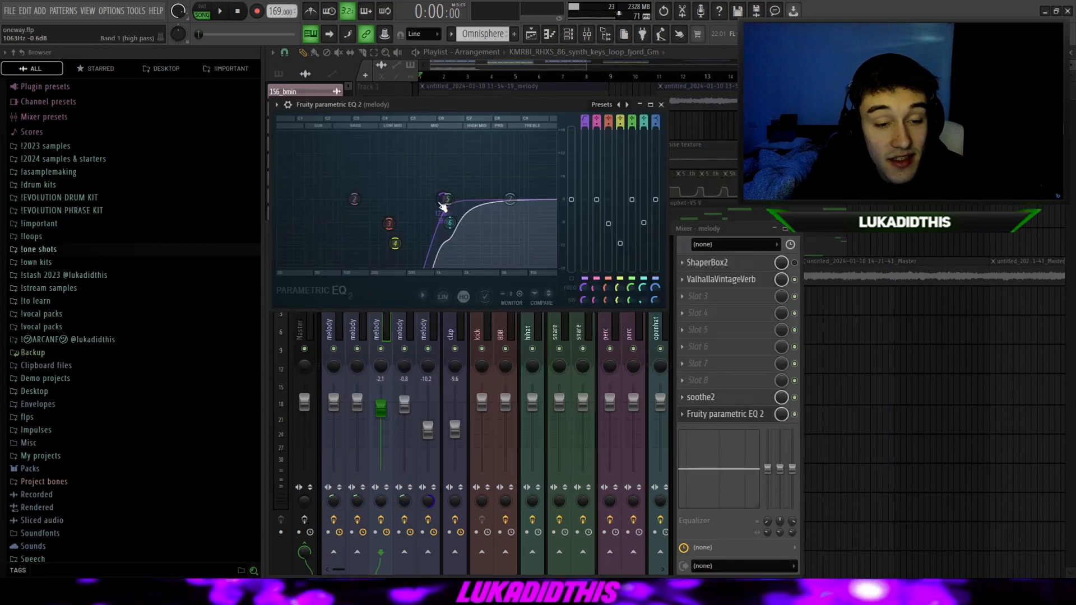
left_click_drag(442, 207, 457, 226)
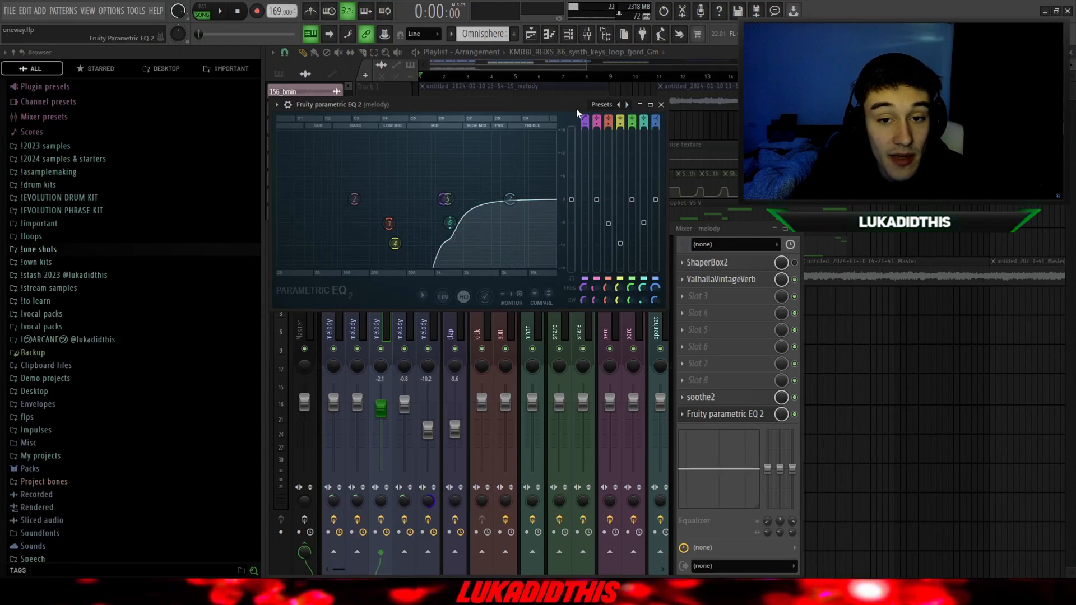
left_click(662, 106)
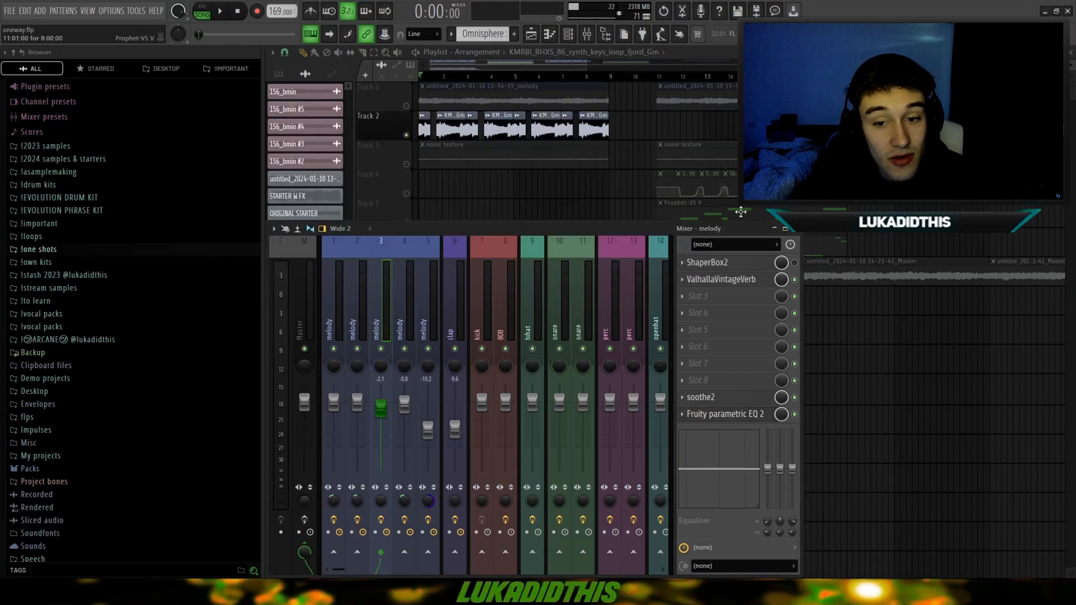
- Review the Prophet-VS V patch Paul's Lead and look over its notes in the piano roll
key("F9")
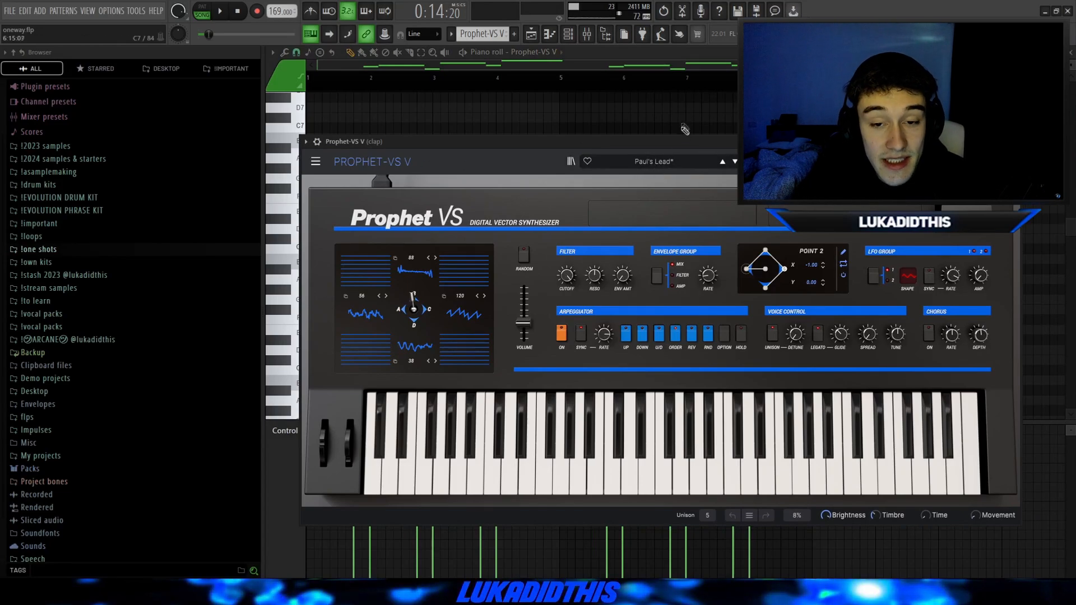
key("Escape")
scroll(435, 247, "up", 3)
scroll(392, 240, "down", 3)
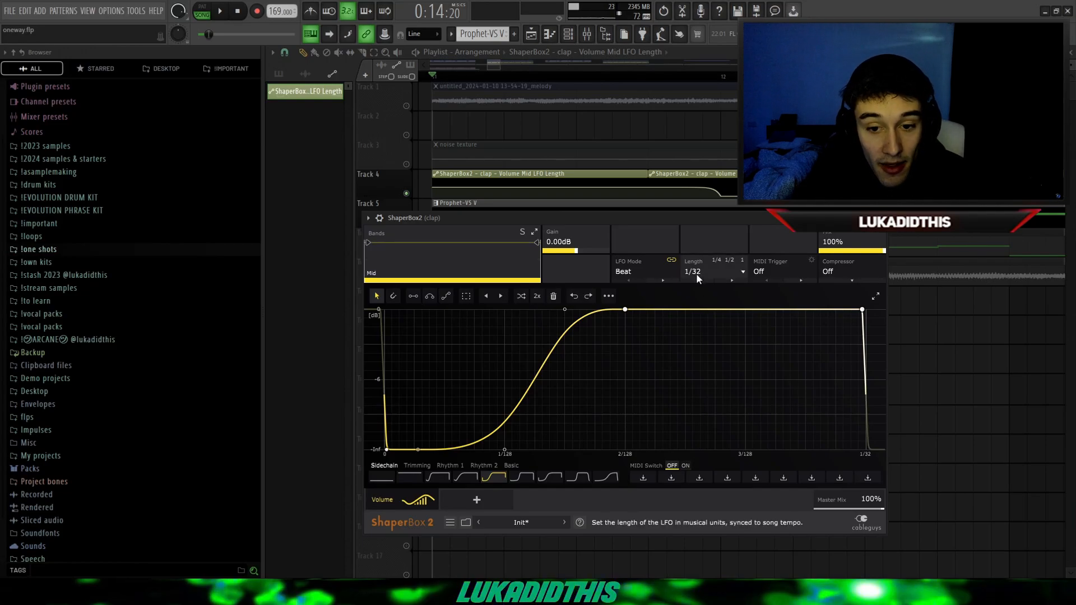
- Examine the ShaperBox2 Volume Mid LFO Length automation clips along Track 4 in the playlist
left_click(879, 218)
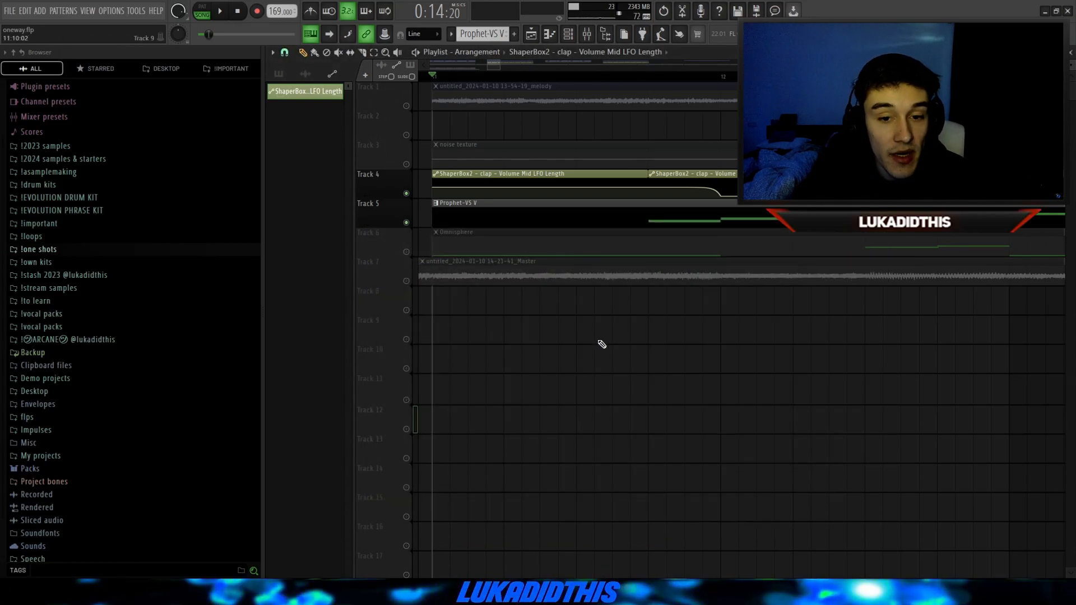
scroll(476, 314, "down", 4)
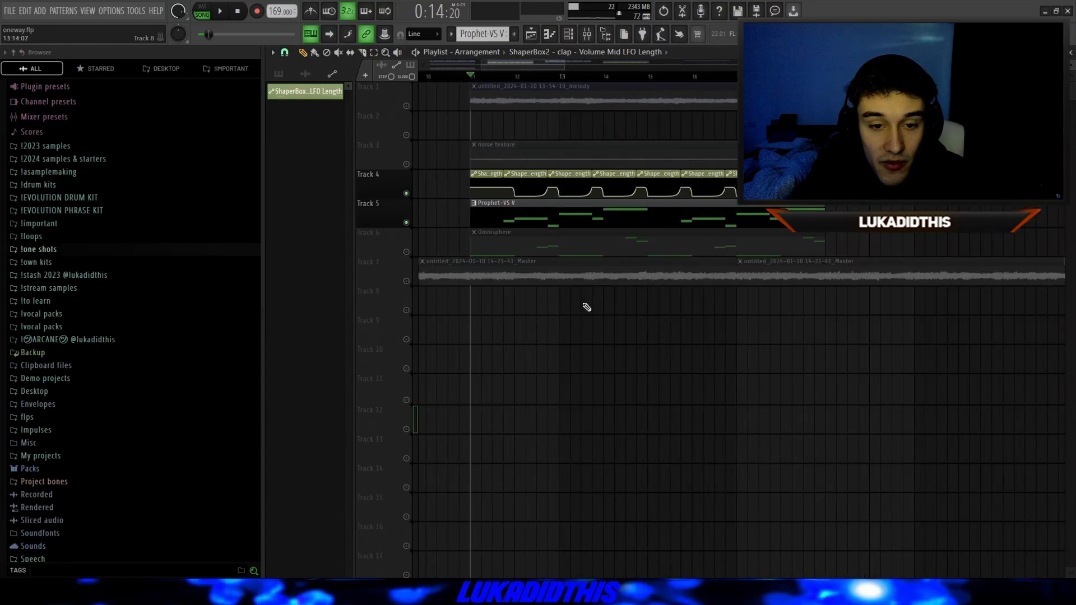
scroll(509, 334, "up", 2)
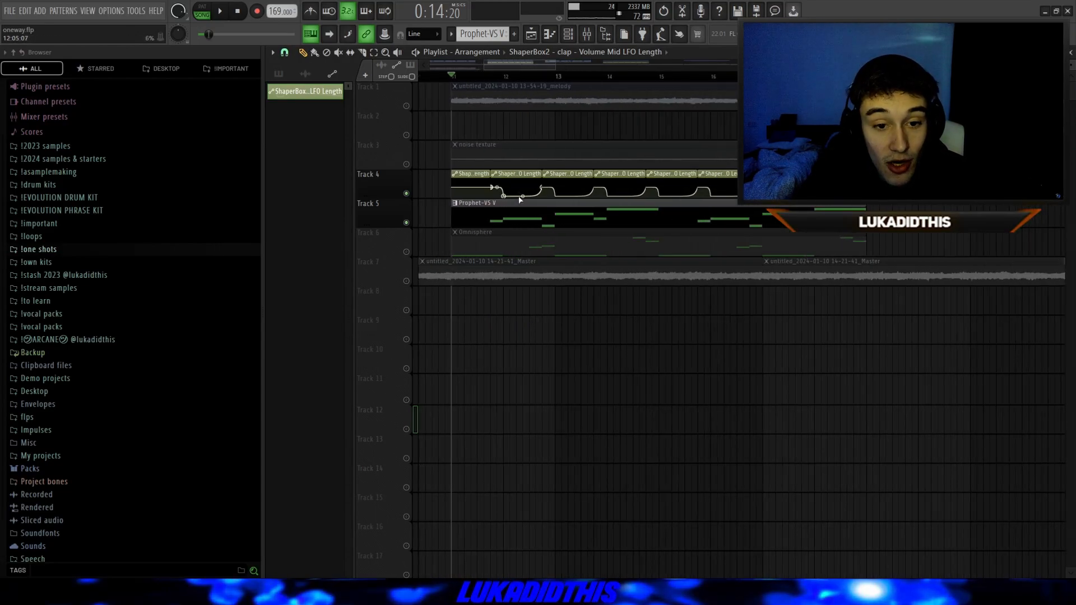
- Try to create an automation clip for the last tweaked ShaperBox2 Volume Mid LFO Length parameter on the clap track
left_click(588, 36)
left_click(724, 264)
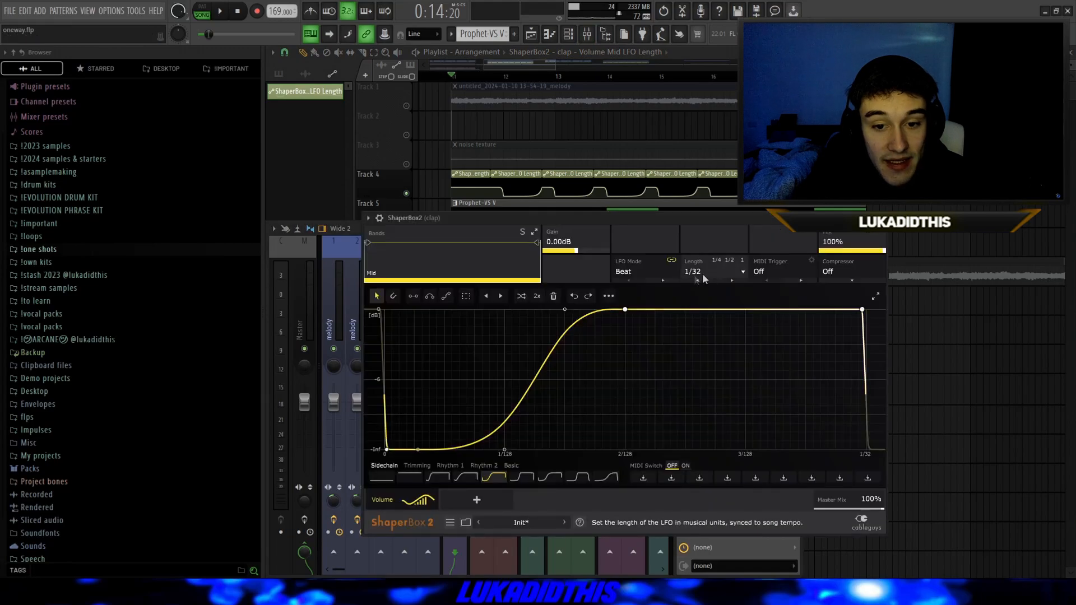
left_click(727, 278)
left_click(732, 281)
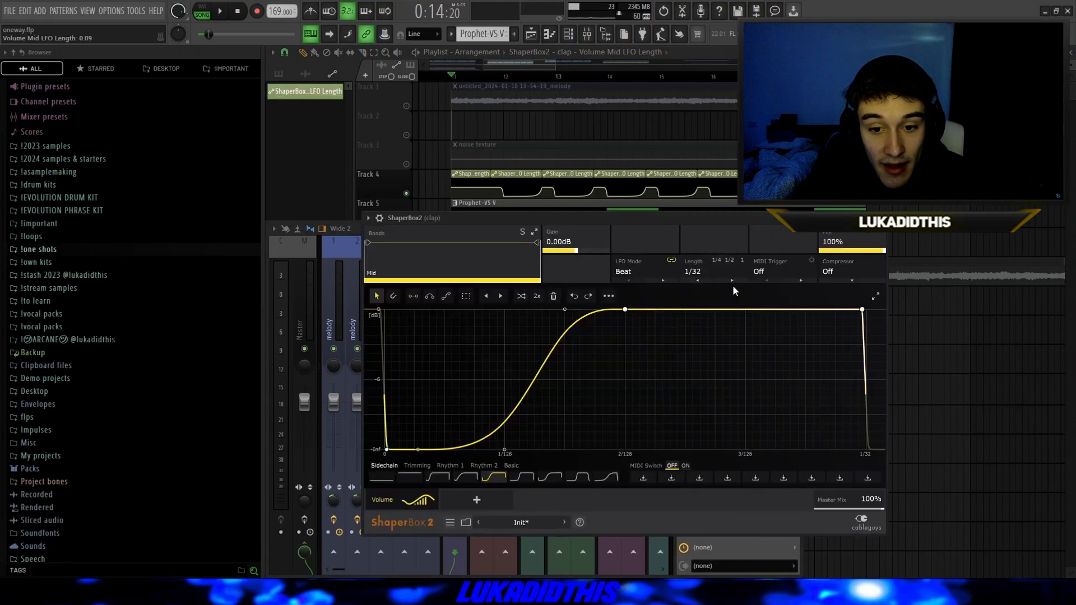
left_click(137, 12)
mouse_move(185, 201)
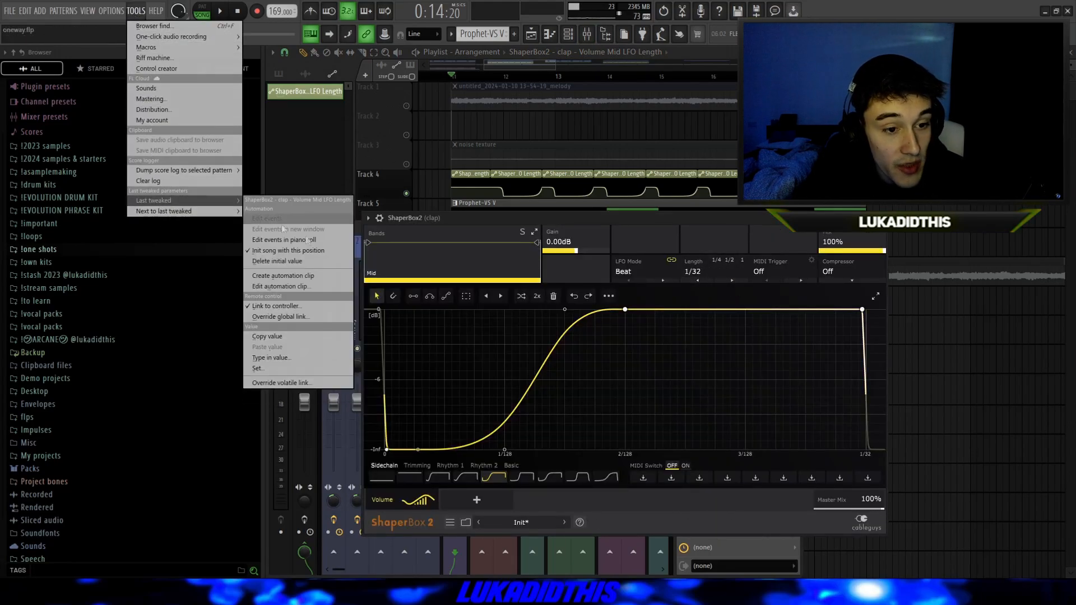
left_click(294, 277)
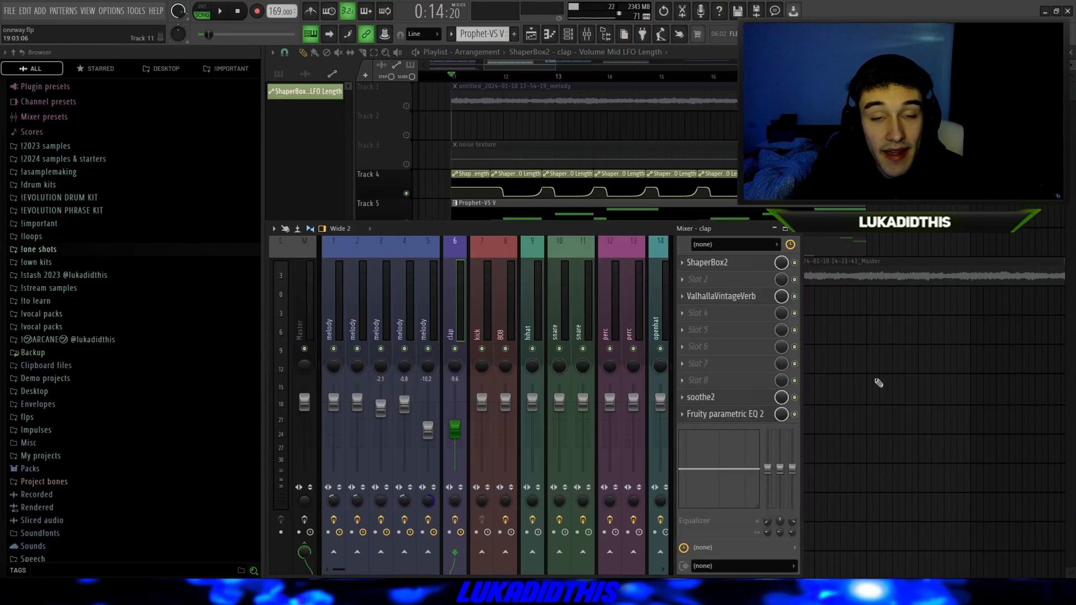
- Review the ShaperBox2, ValhallaVintageVerb, soothe2 and Fruity parametric EQ 2 settings on the clap mixer track
key("F9")
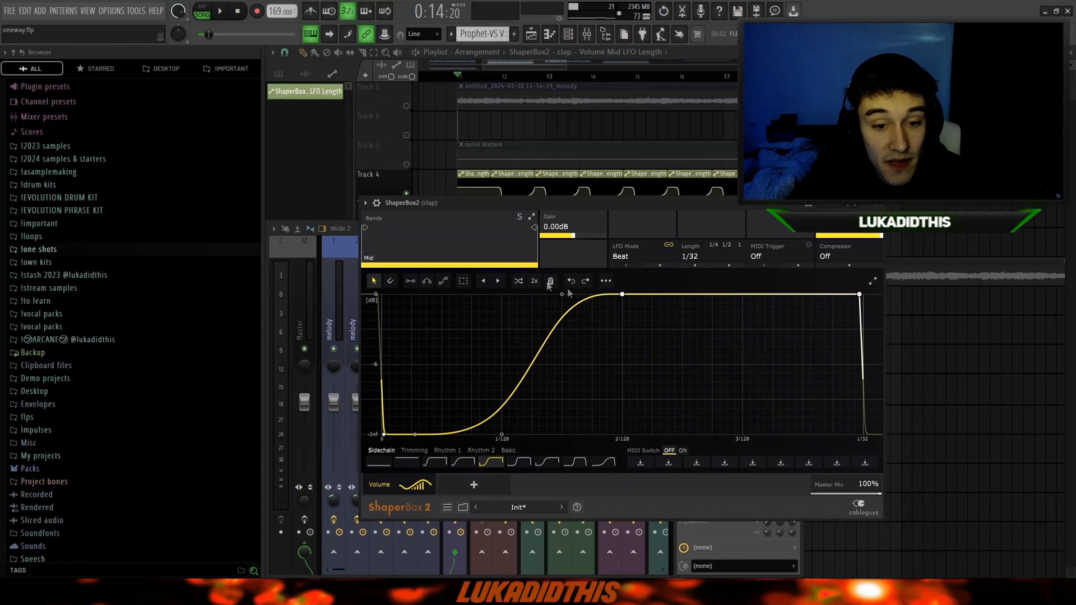
left_click_drag(506, 204, 486, 202)
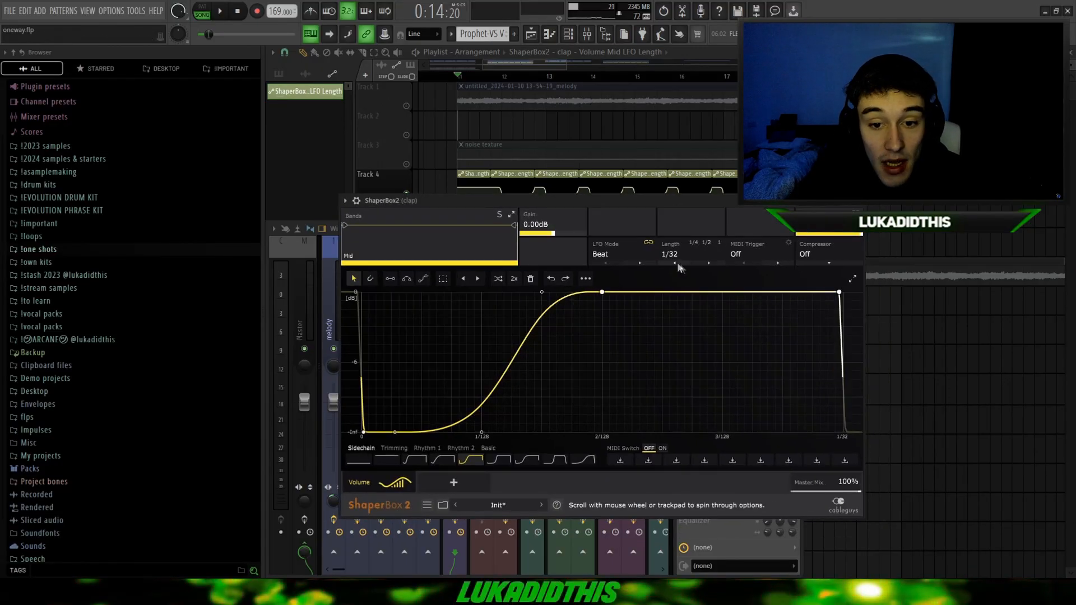
left_click(860, 204)
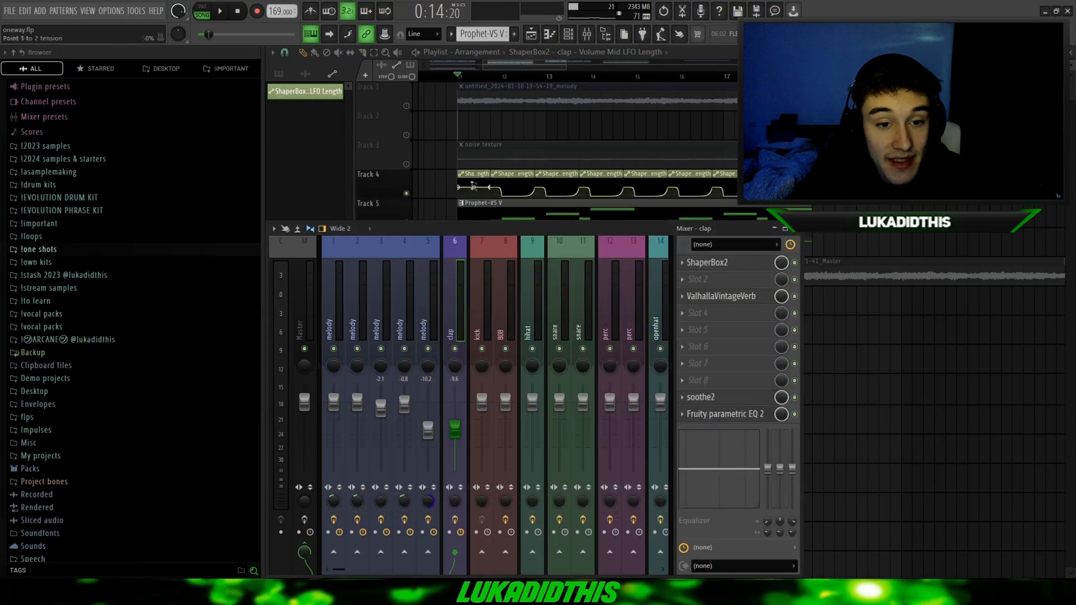
left_click(701, 295)
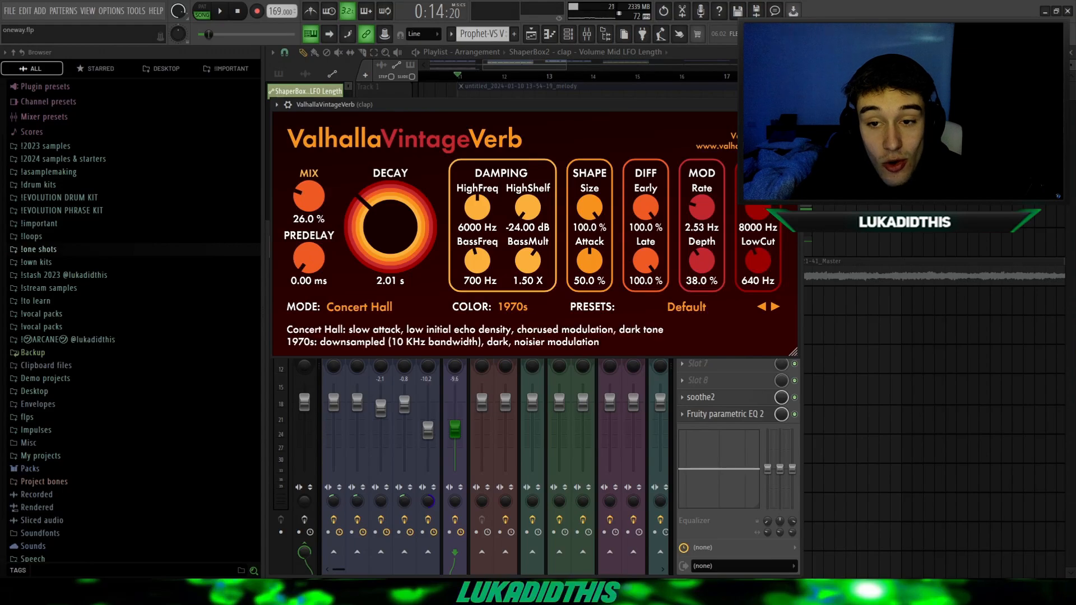
left_click(701, 398)
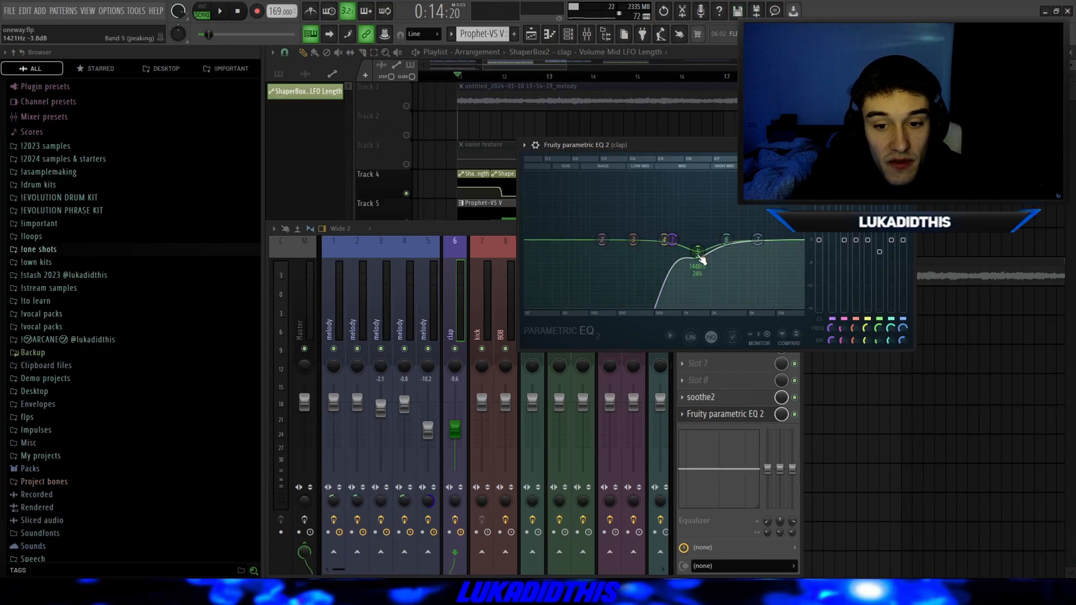
left_click(907, 144)
key("F9")
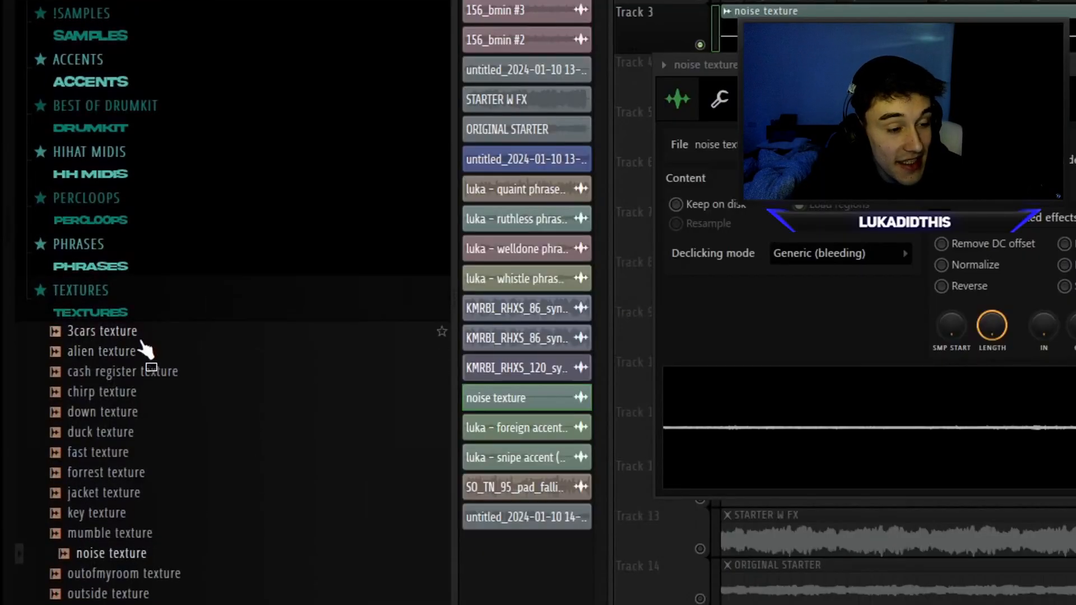
- Leave the TEXTURES folder of the ARCANE kit and browse the samples in its PHRASES folder
scroll(133, 326, "down", 2)
left_click(146, 190)
left_click(170, 228)
scroll(180, 288, "down", 8)
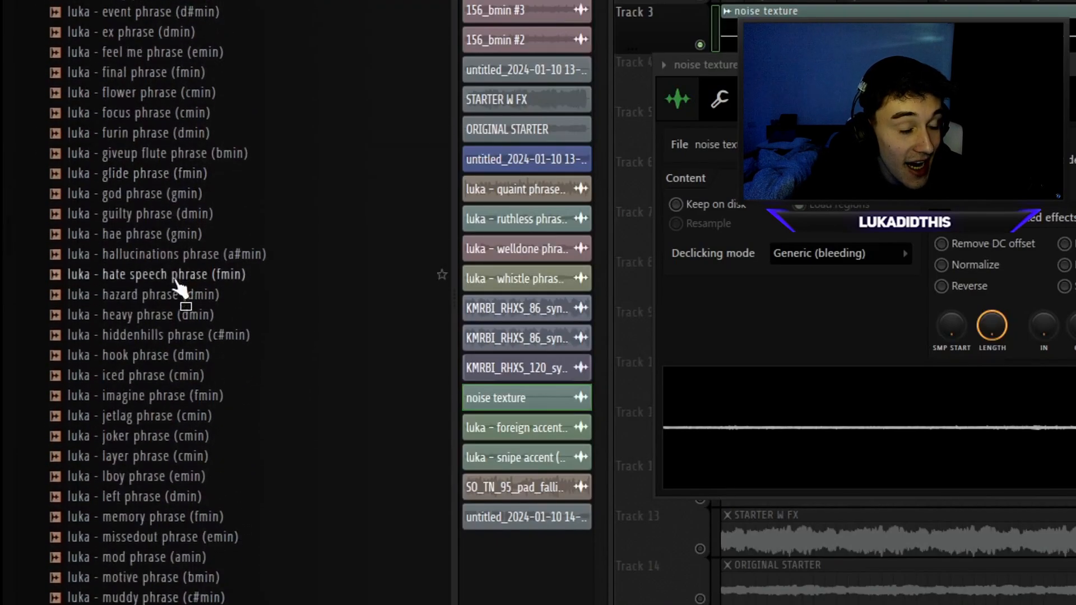
scroll(149, 239, "up", 10)
- Look through the percussion loops in the ARCANE kit's PERCLOOPS folder and collapse the kit's subfolders
left_click(132, 120)
left_click(132, 76)
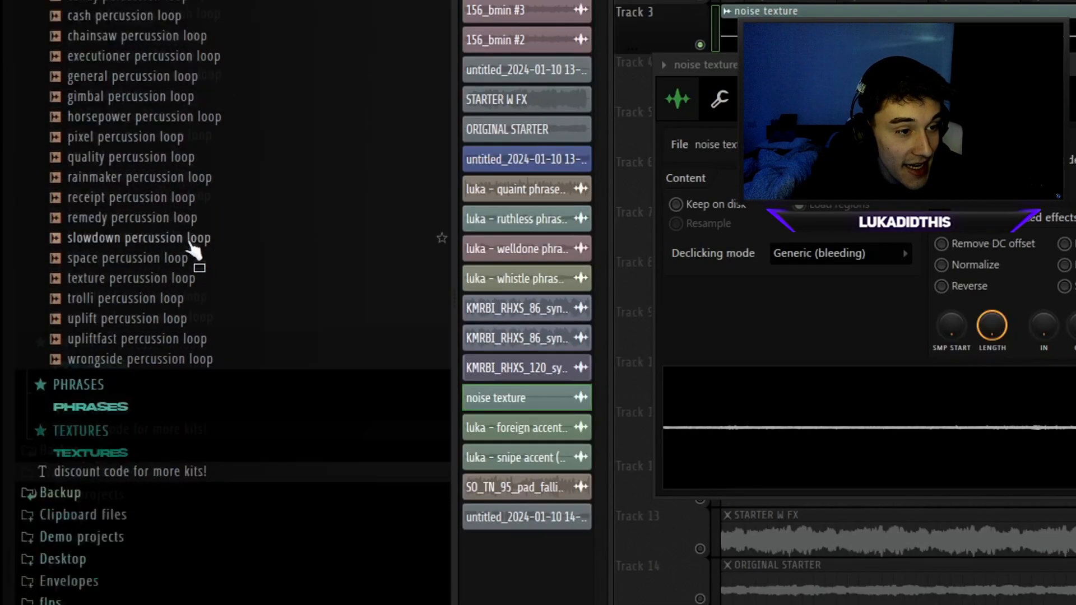
left_click(120, 12)
scroll(140, 253, "down", 10)
scroll(147, 263, "down", 10)
scroll(135, 497, "up", 15)
left_click(129, 305)
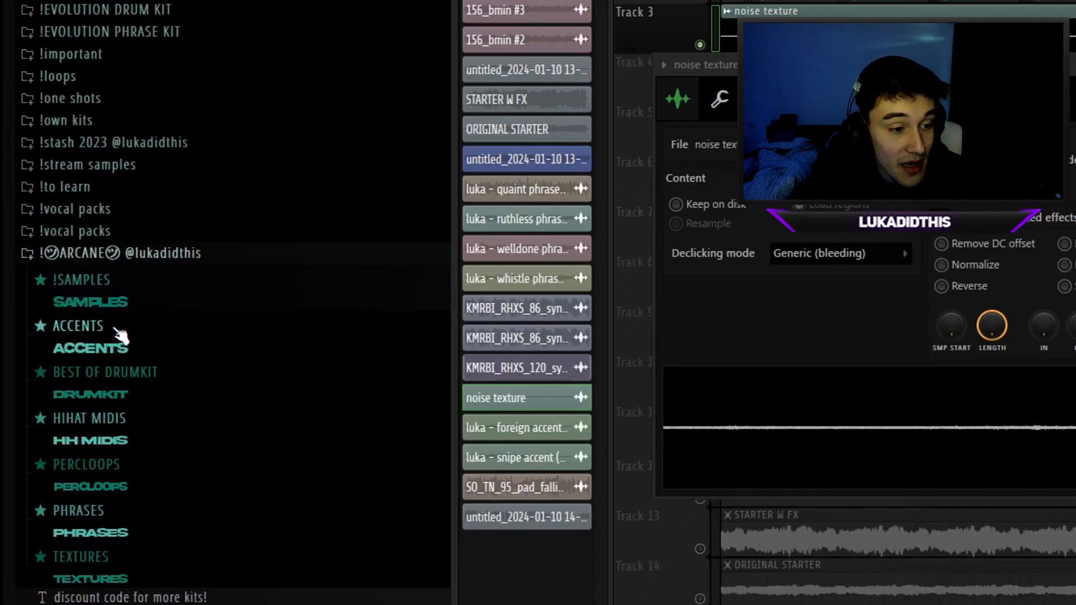
- Browse the samples in the ARCANE kit's ACCENTS folder and collapse the folder
left_click(120, 346)
scroll(240, 372, "down", 10)
scroll(233, 299, "up", 5)
scroll(232, 300, "up", 3)
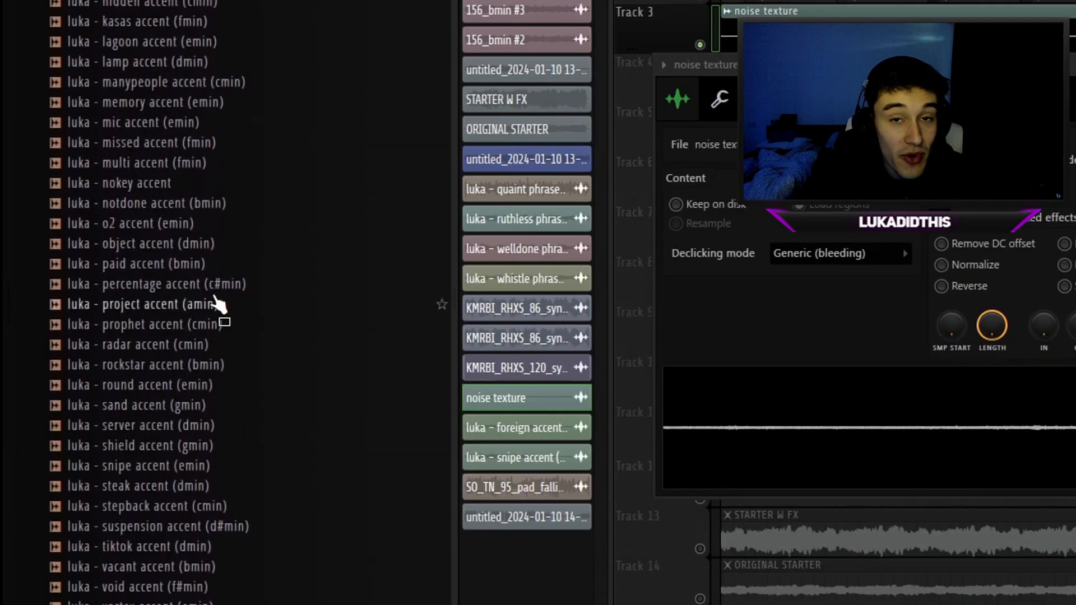
scroll(238, 308, "up", 6)
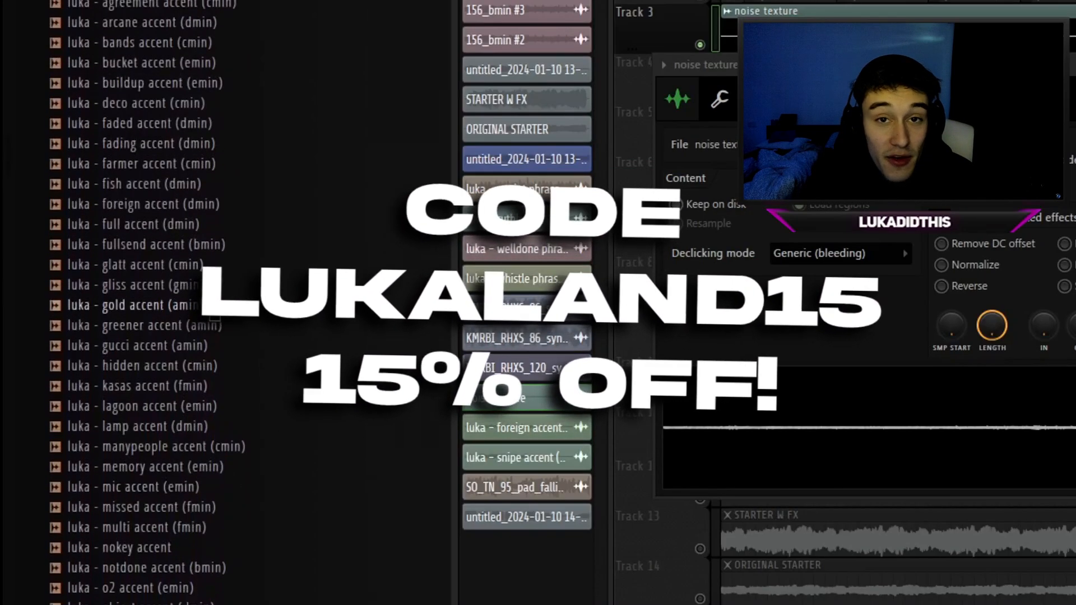
left_click(151, 5)
scroll(160, 148, "up", 2)
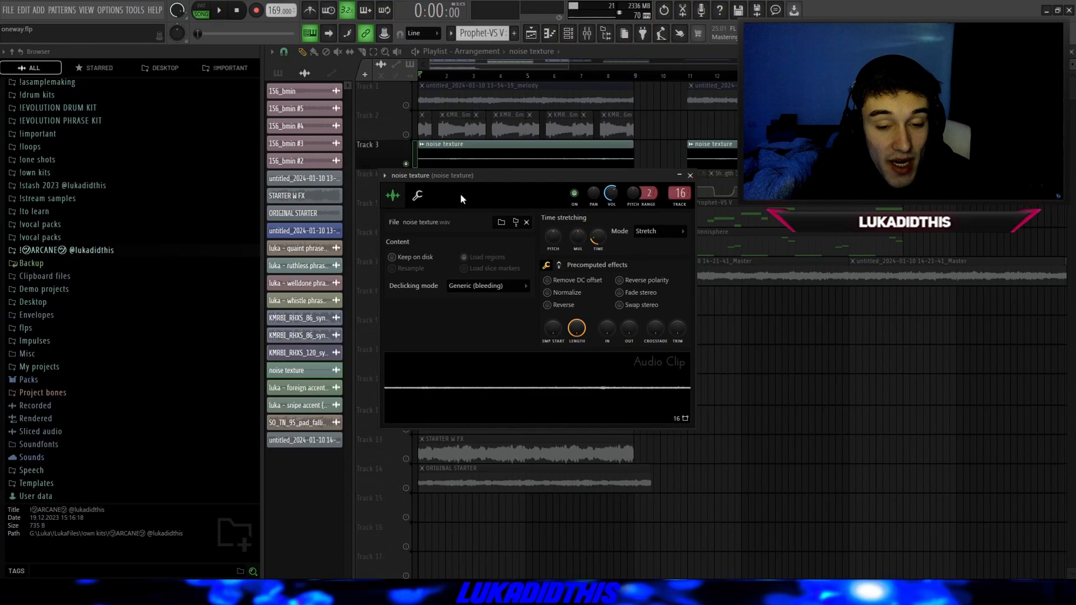
- Check the effect slots on the noise texture clip's mixer track 16 and start playback
double_click(677, 189)
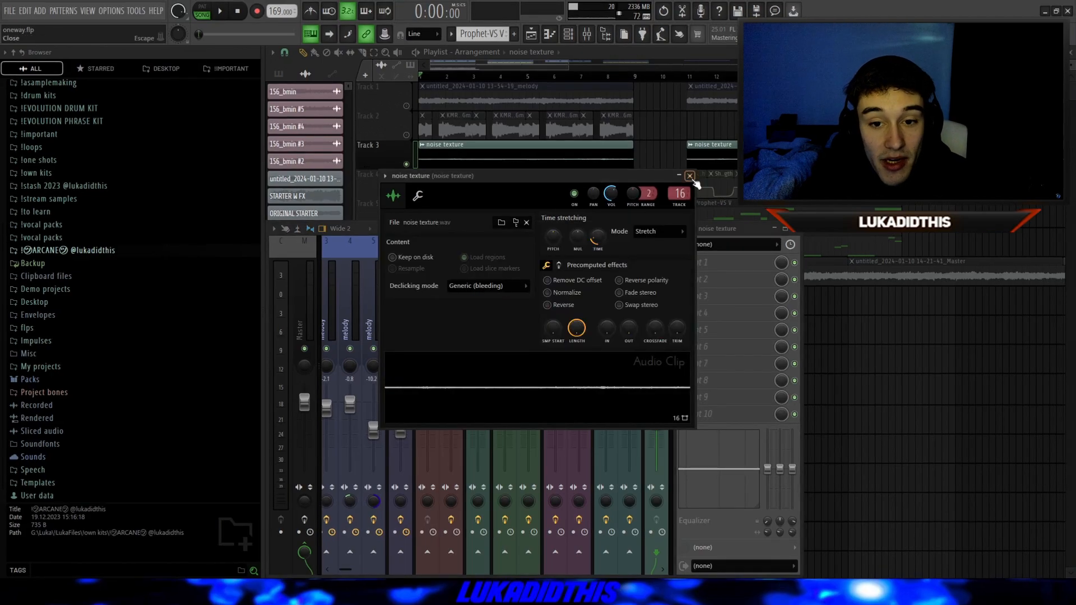
left_click(689, 176)
key("F9")
key("space")
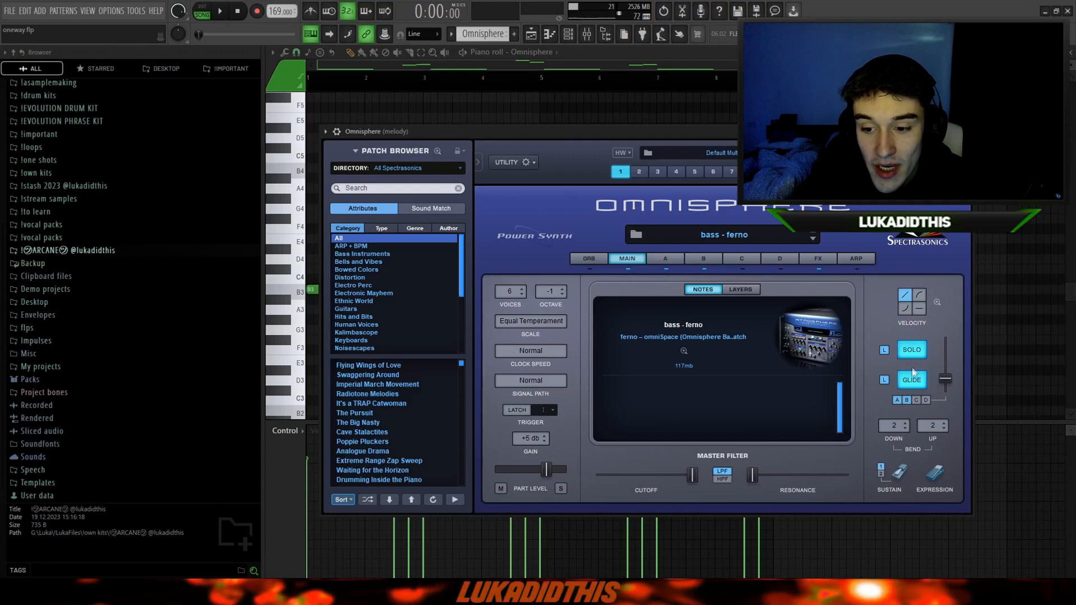
- Check the glide setting of the Omnisphere bass - ferno patch, and examine and play its notes in the piano roll
mouse_move(946, 380)
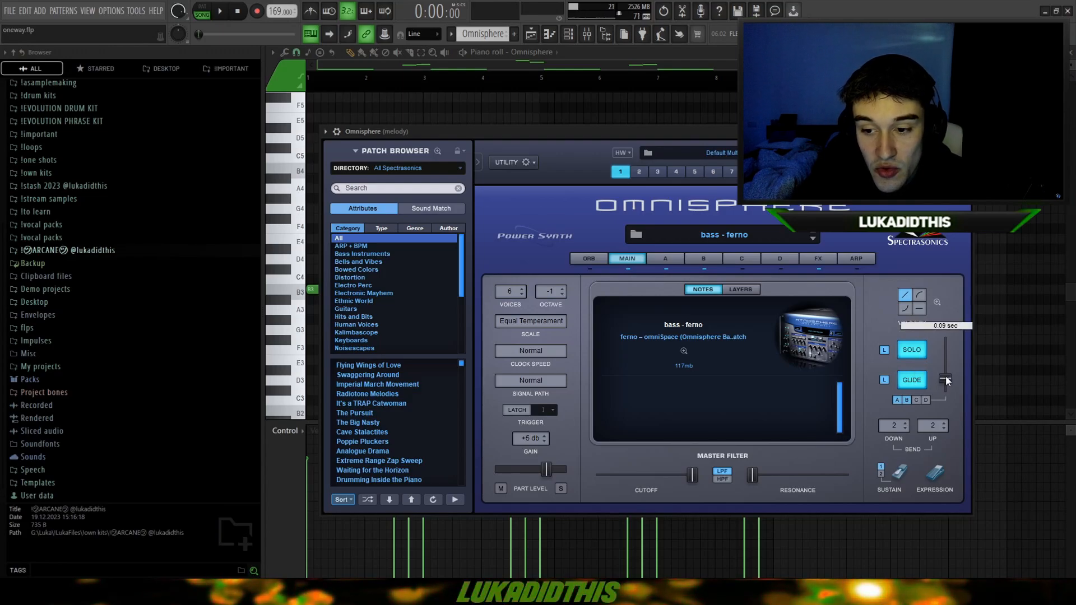
key("Escape")
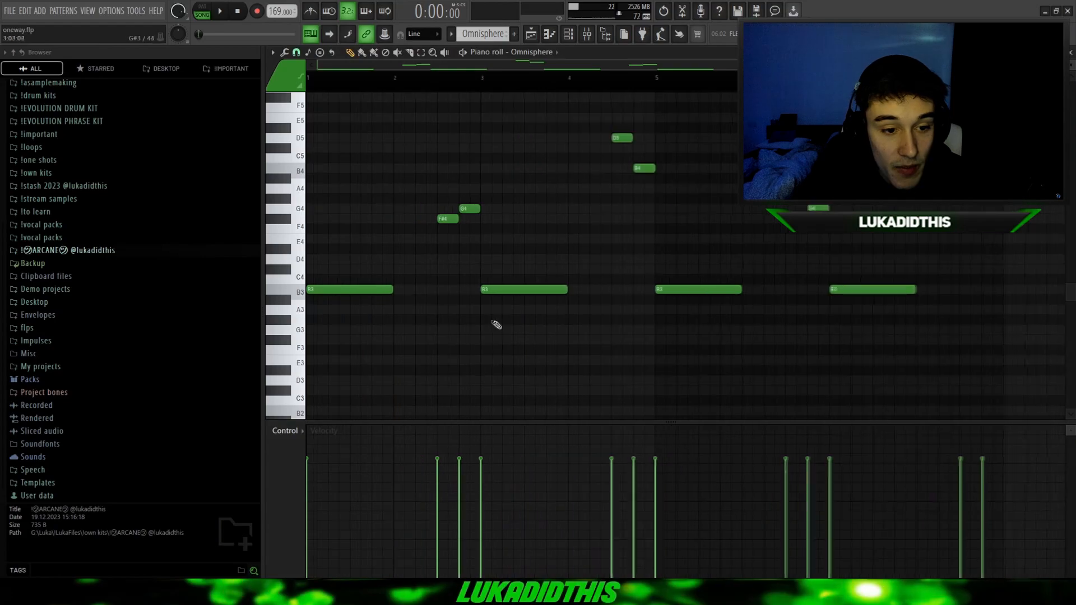
scroll(459, 261, "up", 4)
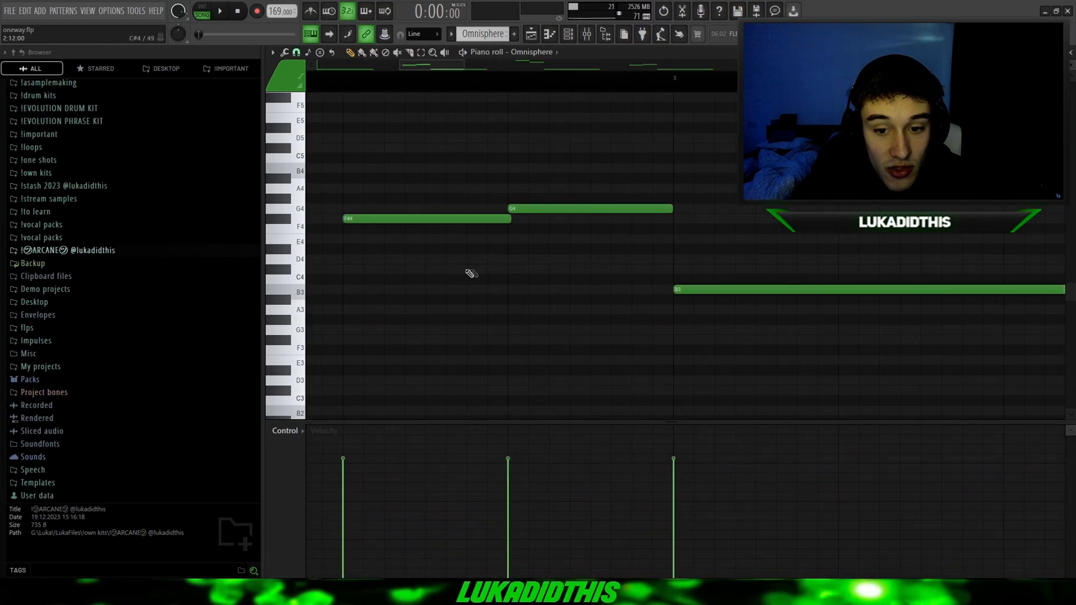
scroll(471, 274, "down", 5)
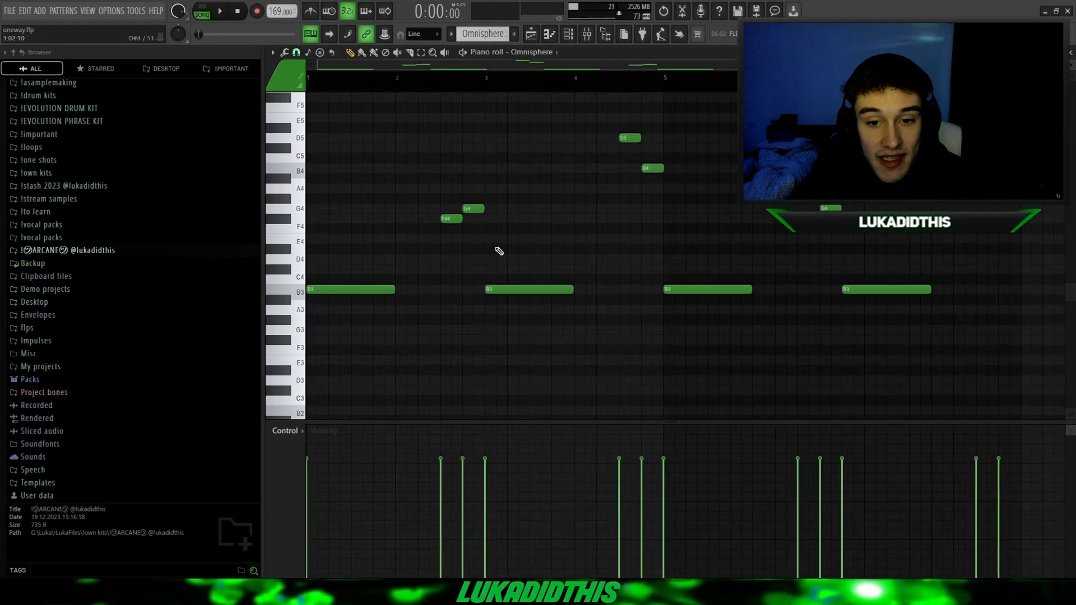
scroll(477, 290, "down", 2)
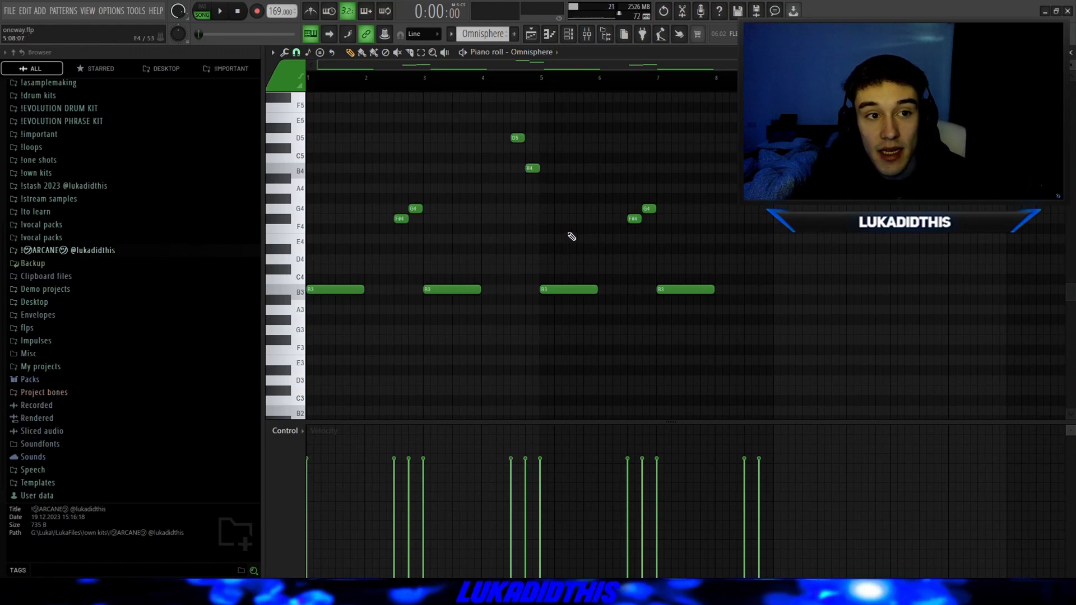
scroll(572, 236, "up", 2)
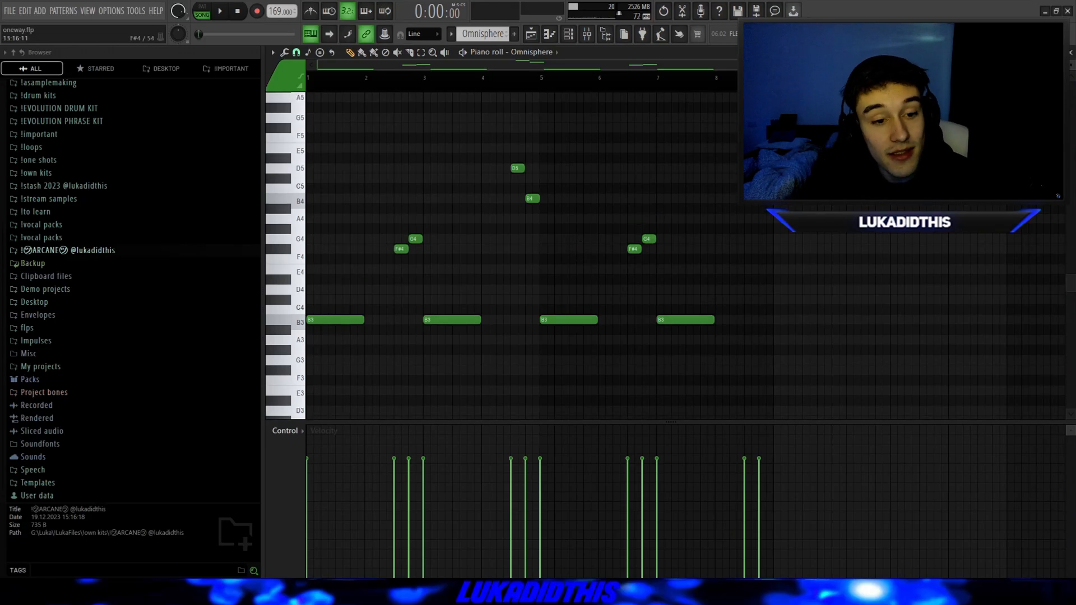
key("space")
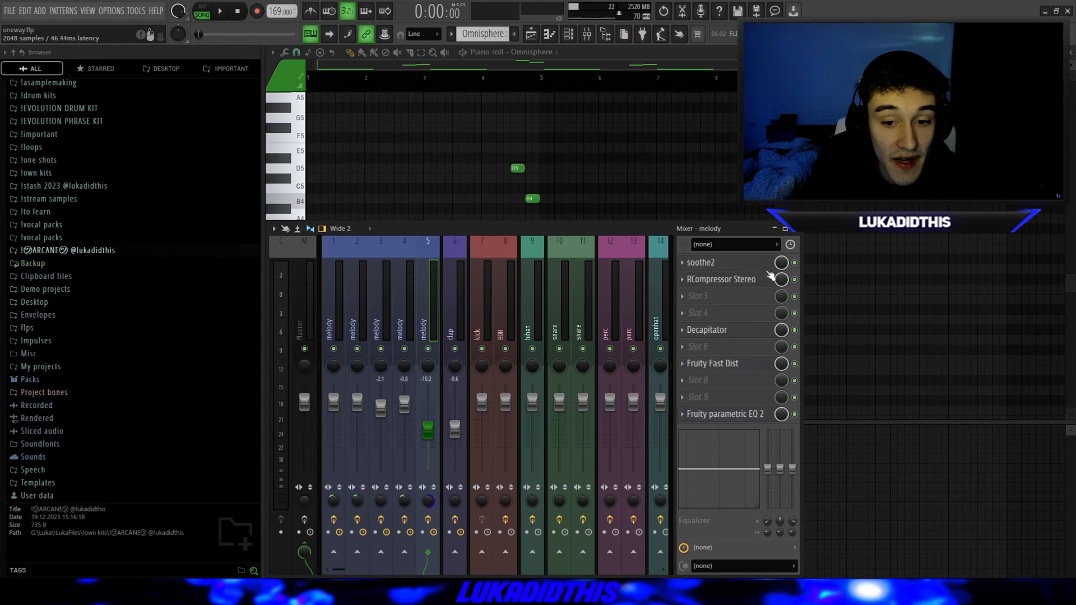
- Inspect the settings of soothe2, RCompressor Stereo, Decapitator, Fruity Fast Dist and Fruity parametric EQ 2 on the bass's melody mixer track 5
left_click(744, 263)
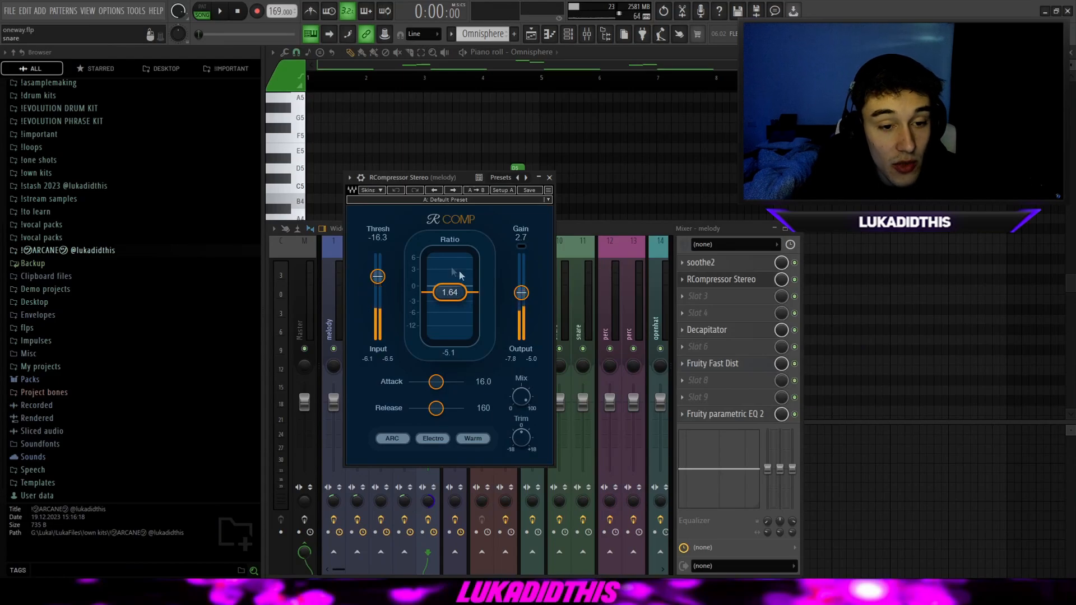
left_click(721, 327)
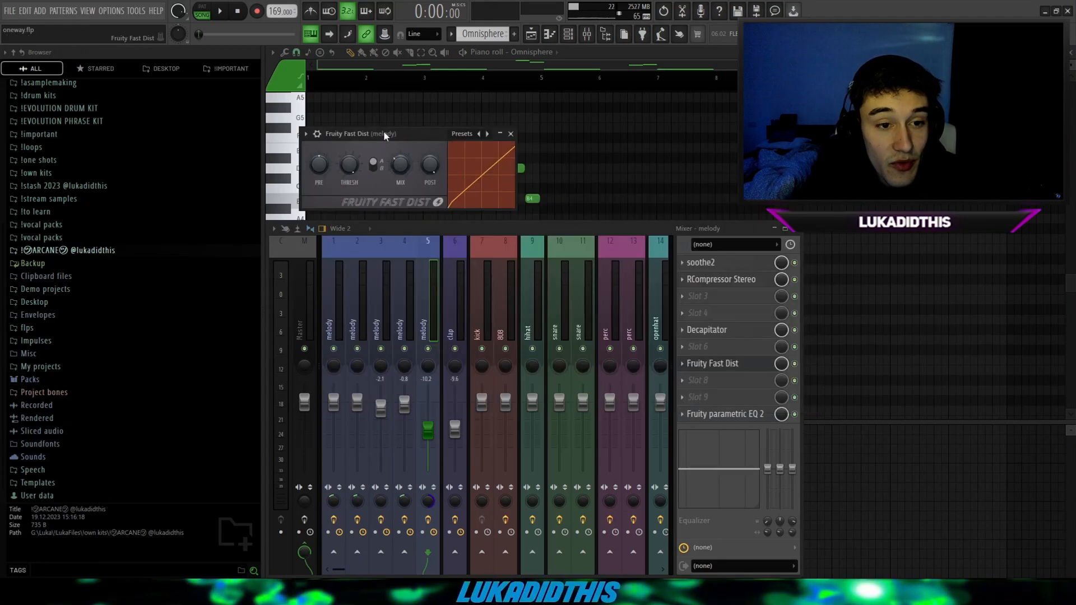
left_click_drag(385, 136, 412, 146)
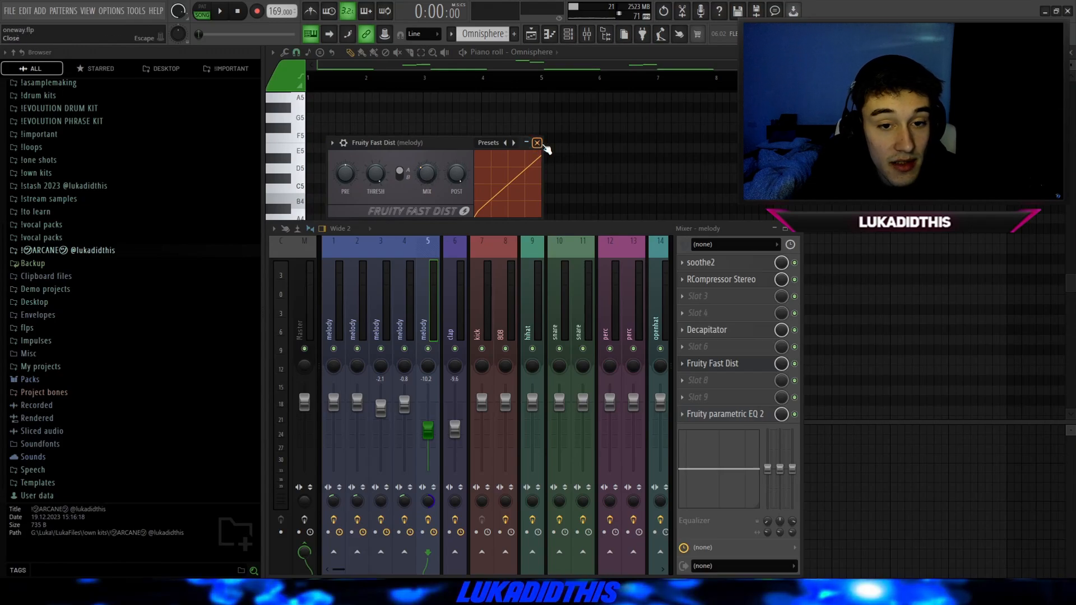
left_click(536, 143)
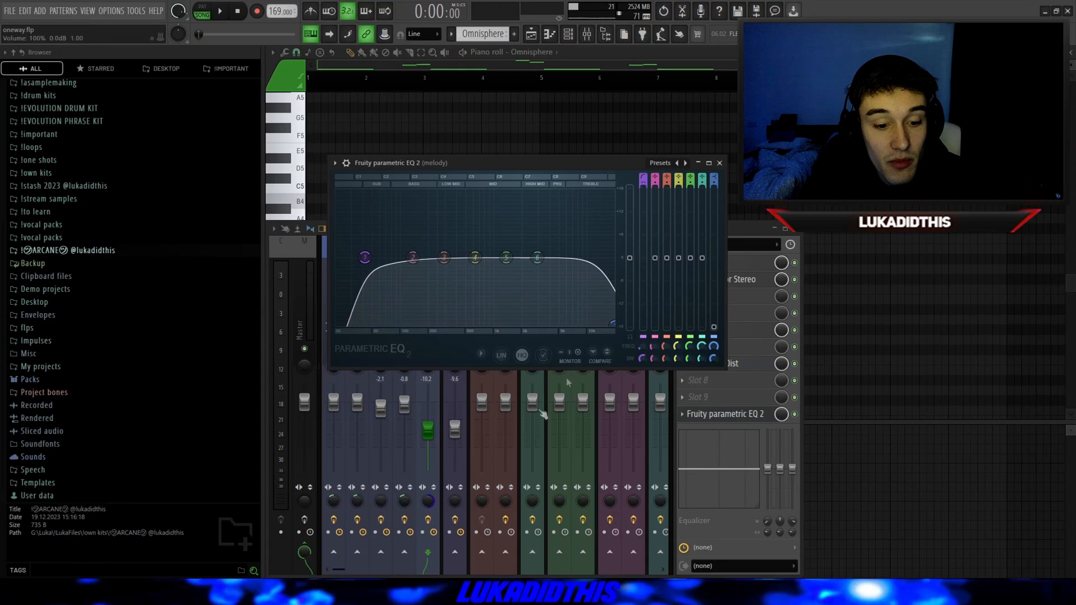
key("Escape")
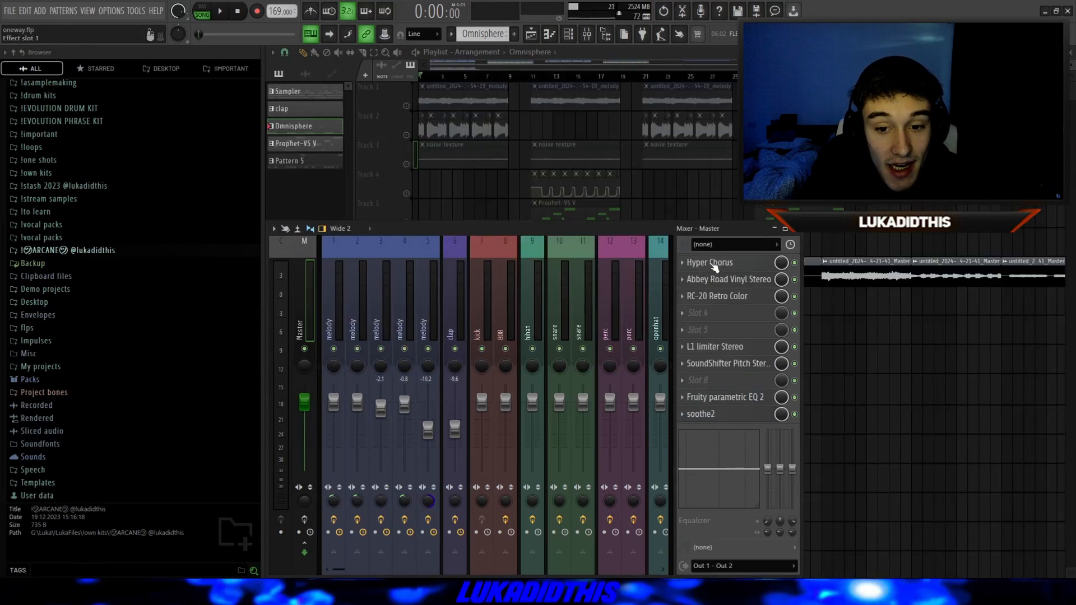
- Inspect the Master track's effects, from Hyper Chorus through SoundShifter Pitch Stereo to soothe2, and close the mixer
left_click(712, 263)
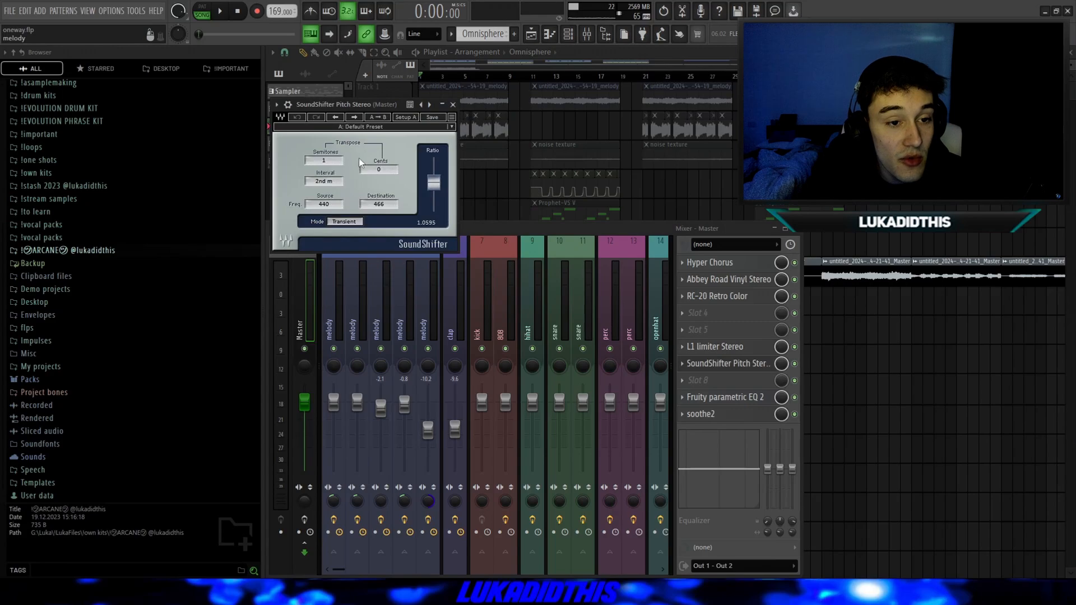
left_click_drag(337, 106, 479, 192)
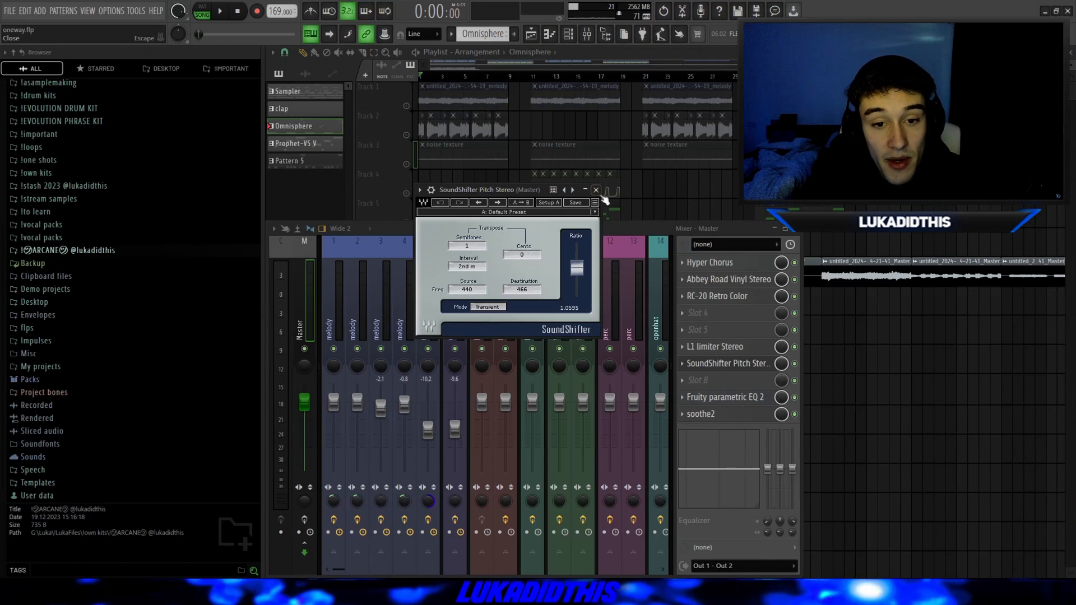
left_click(596, 191)
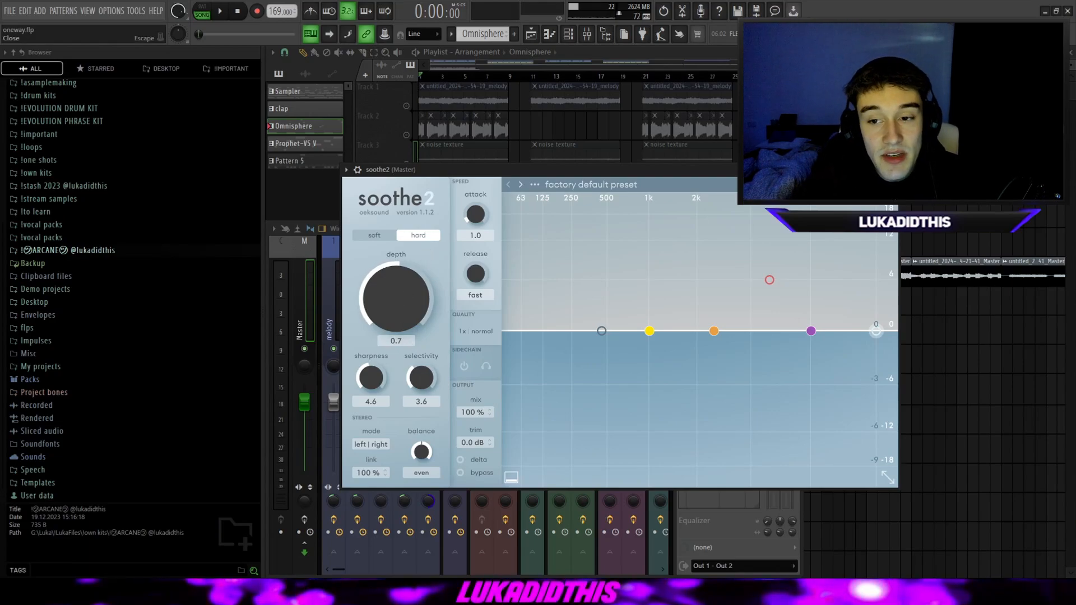
left_click(892, 169)
key("F9")
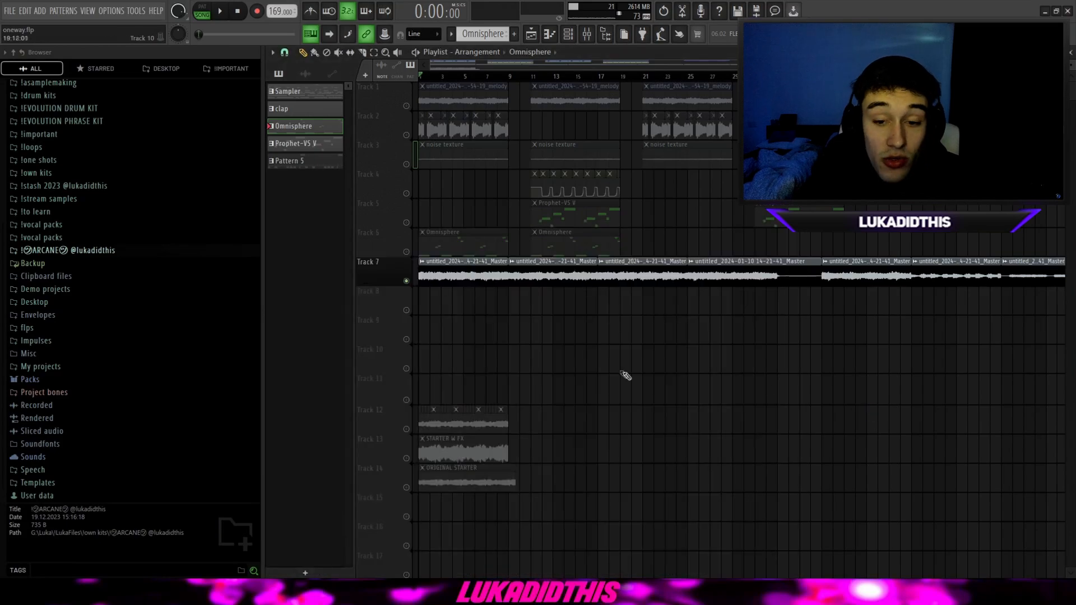
- Mute Track 7 in the playlist, reactivate all the other tracks, and play the arrangement from the start
right_click(407, 281)
scroll(358, 299, "up", 3)
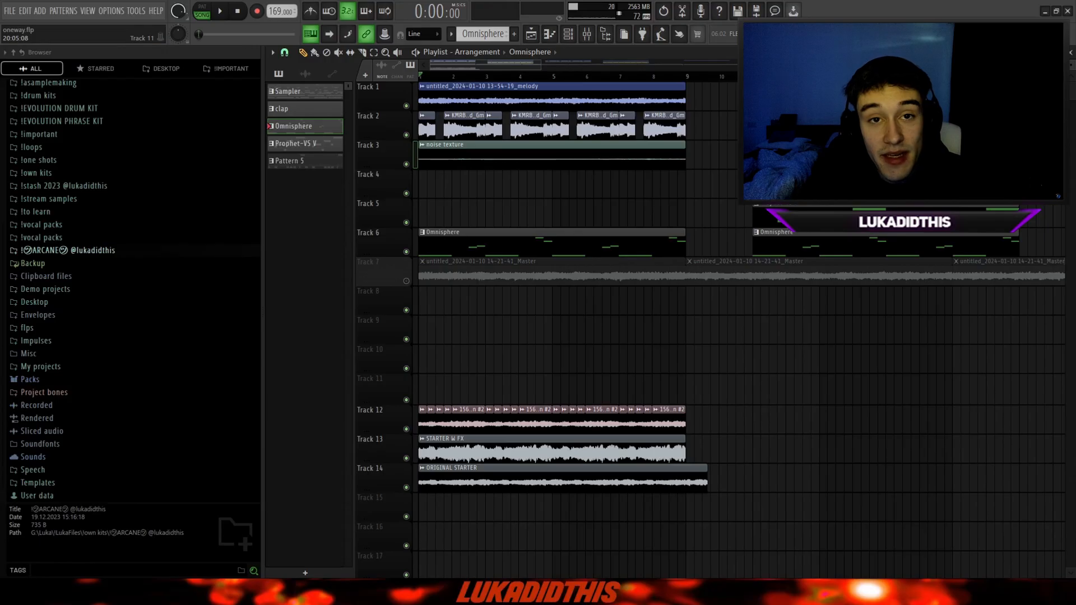
key("space")
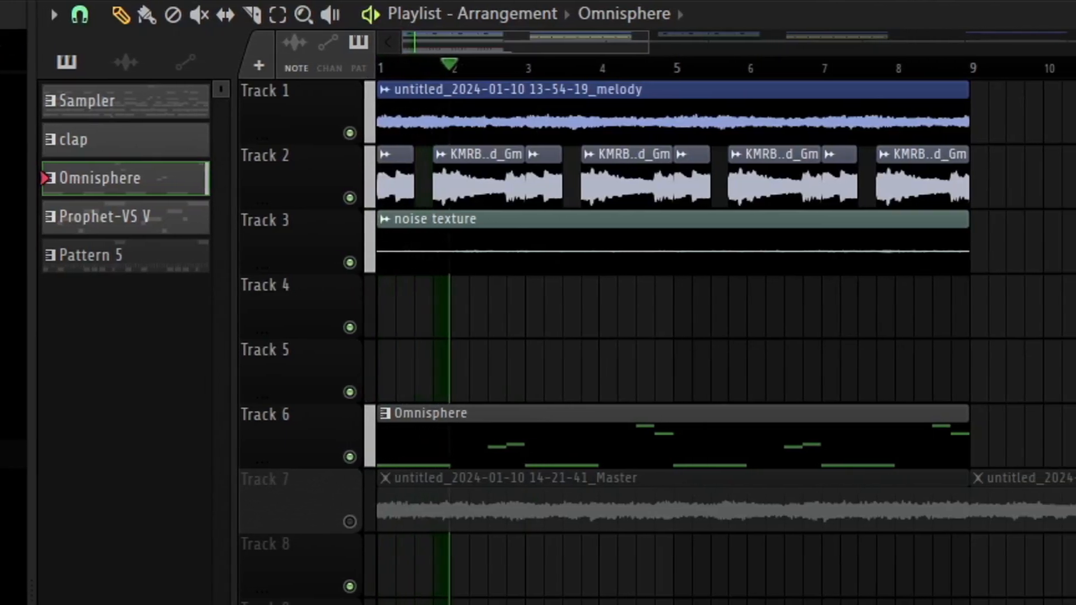